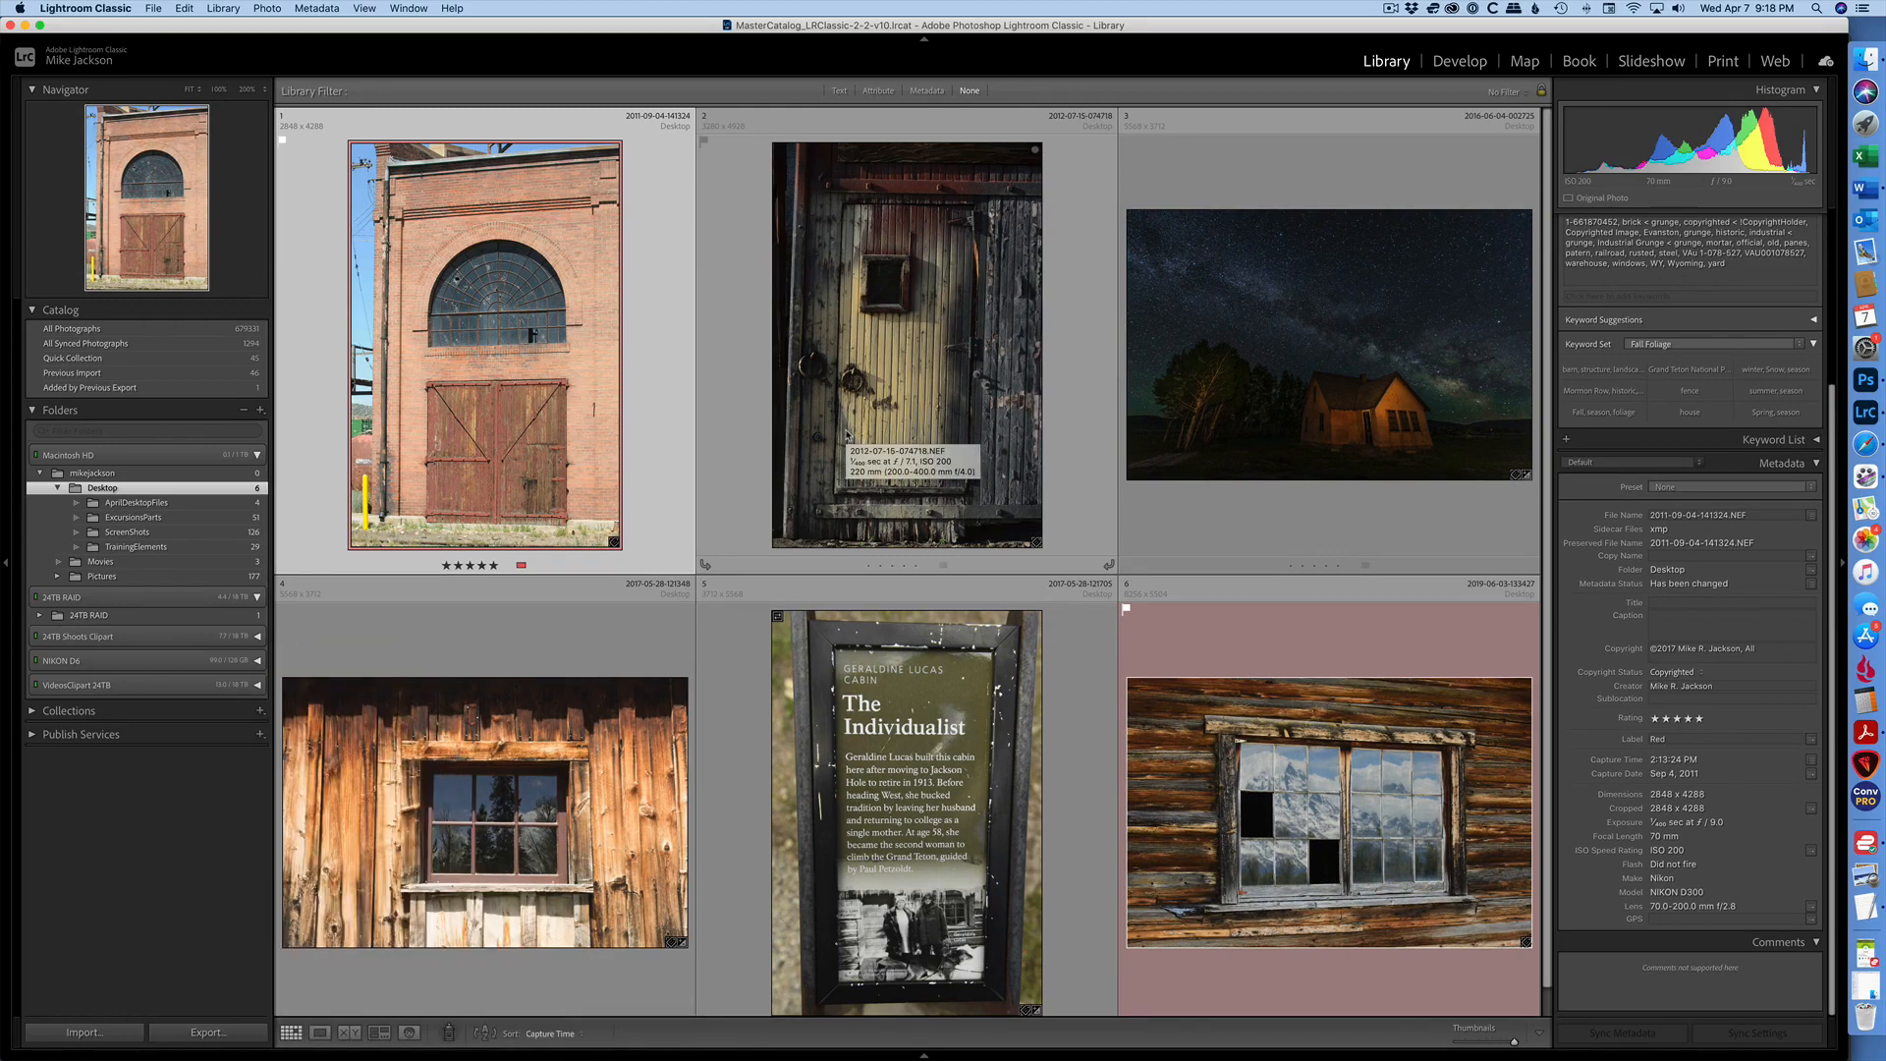
- Open the brick warehouse photo in Loupe view and browse through the building photos that follow it
double_click(526, 430)
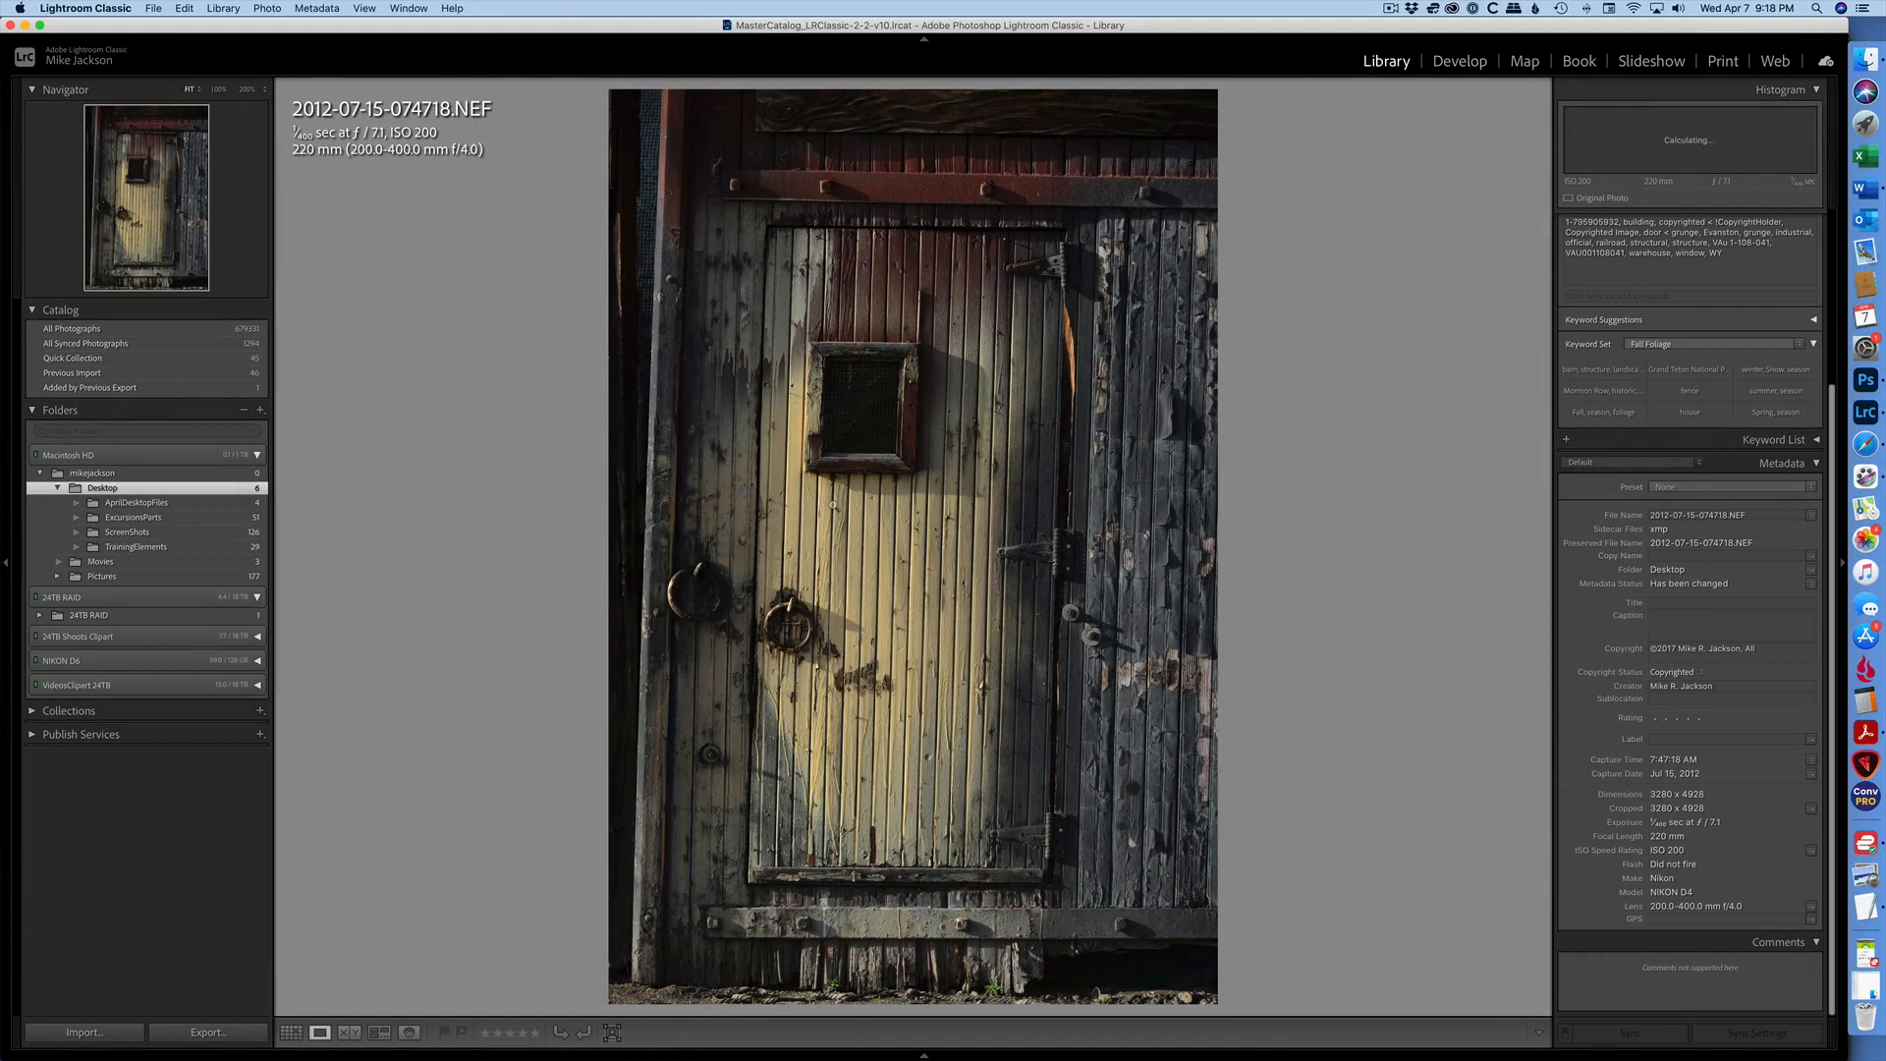
key("Right")
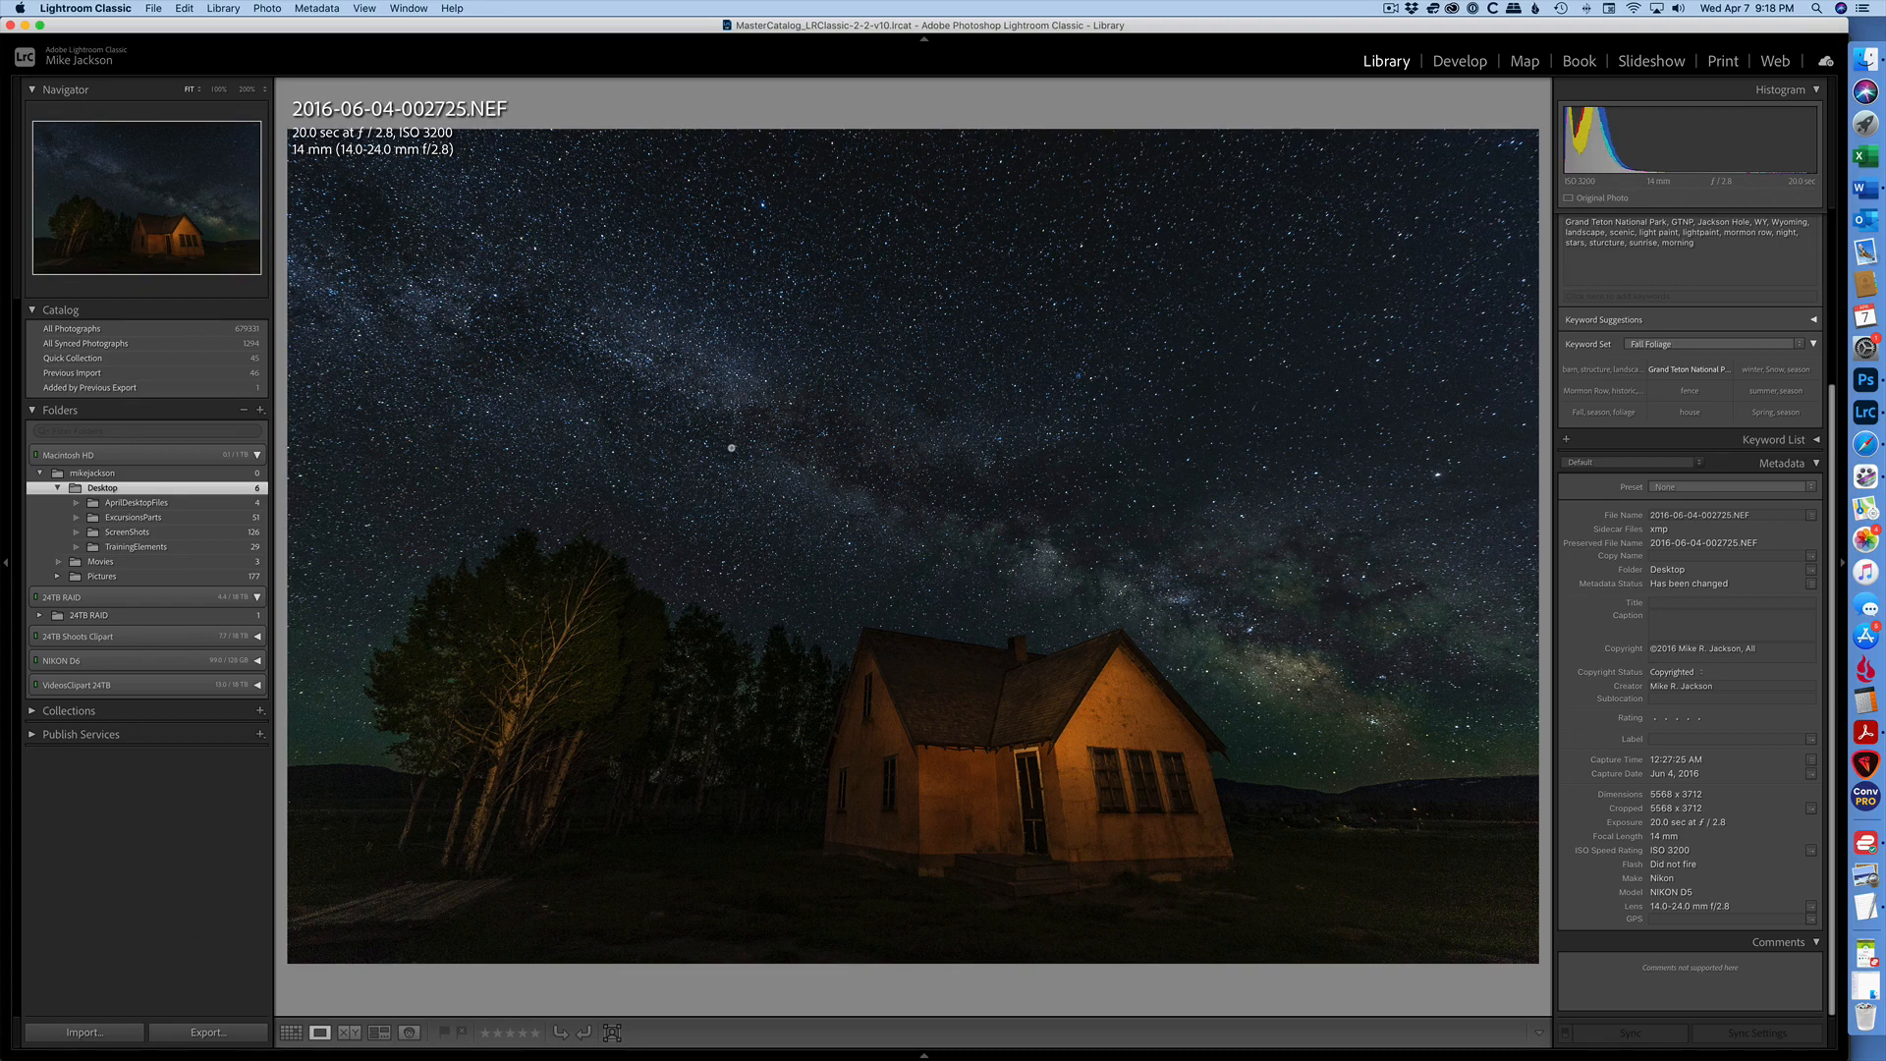
key("Right")
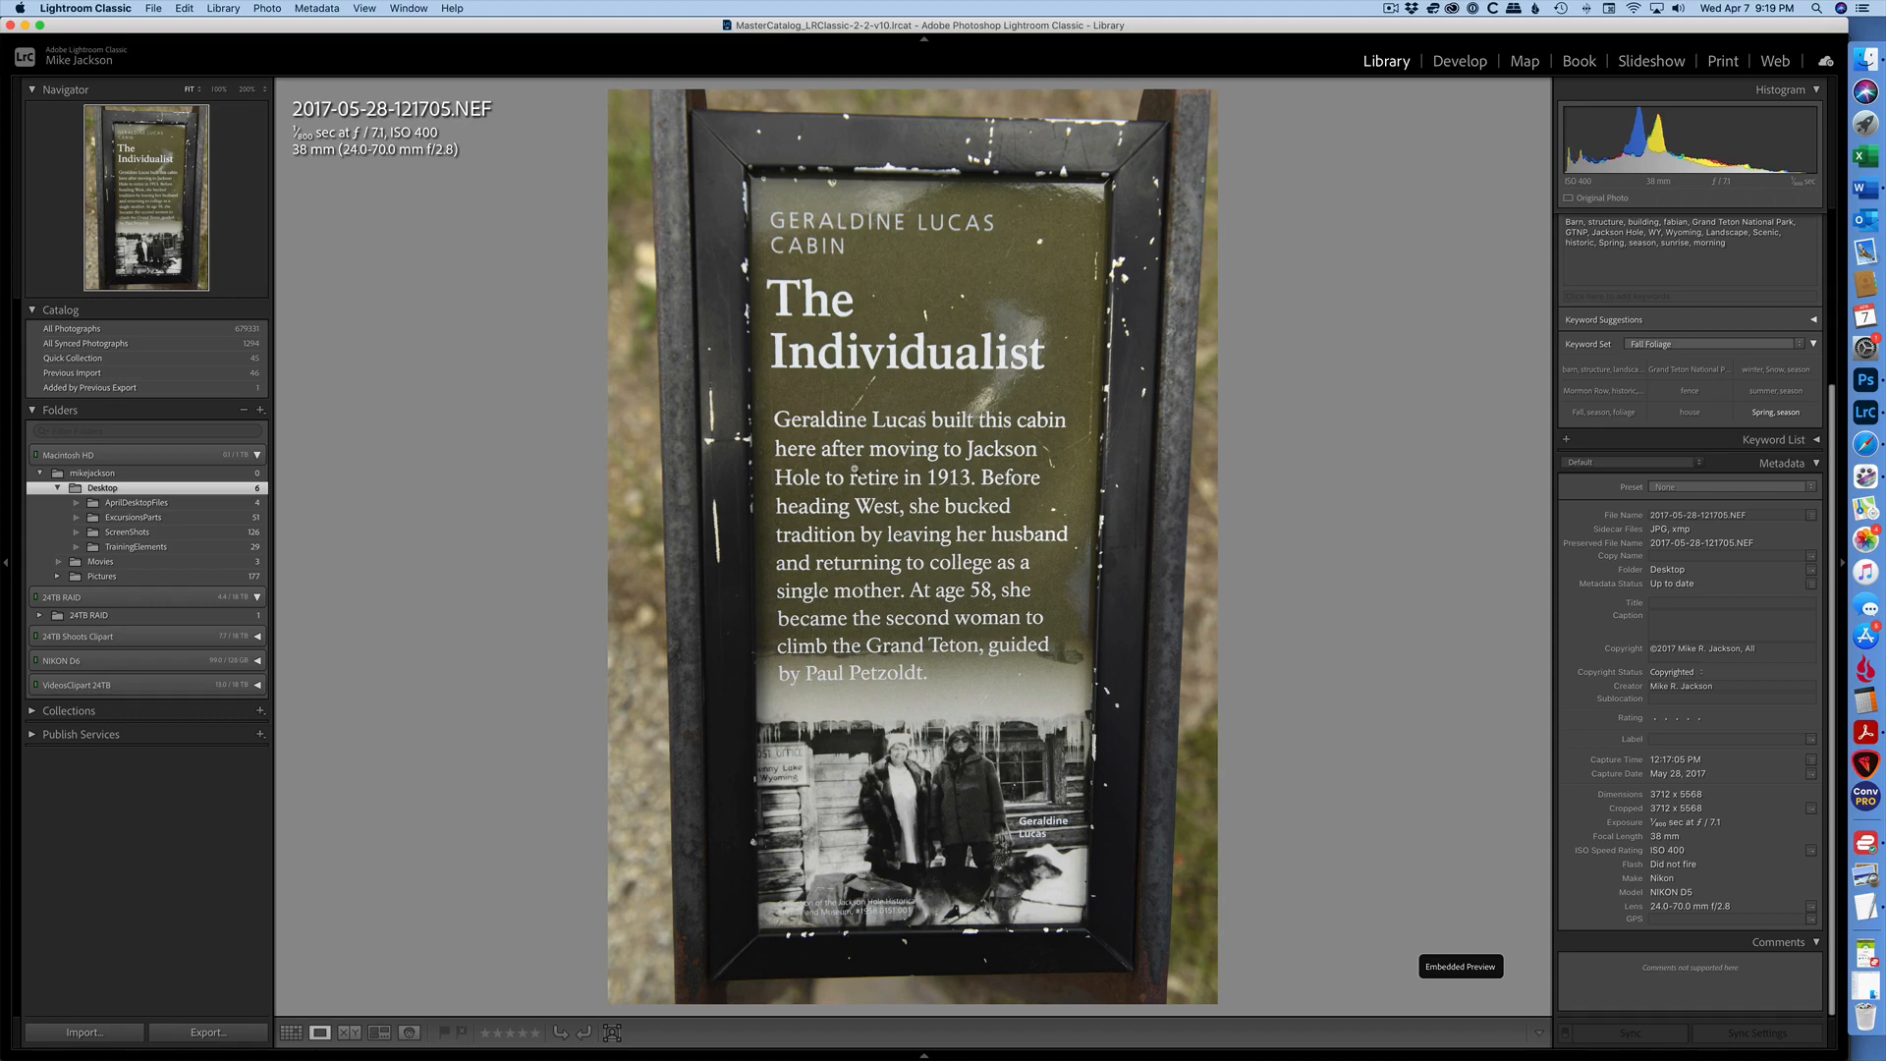
key("Right")
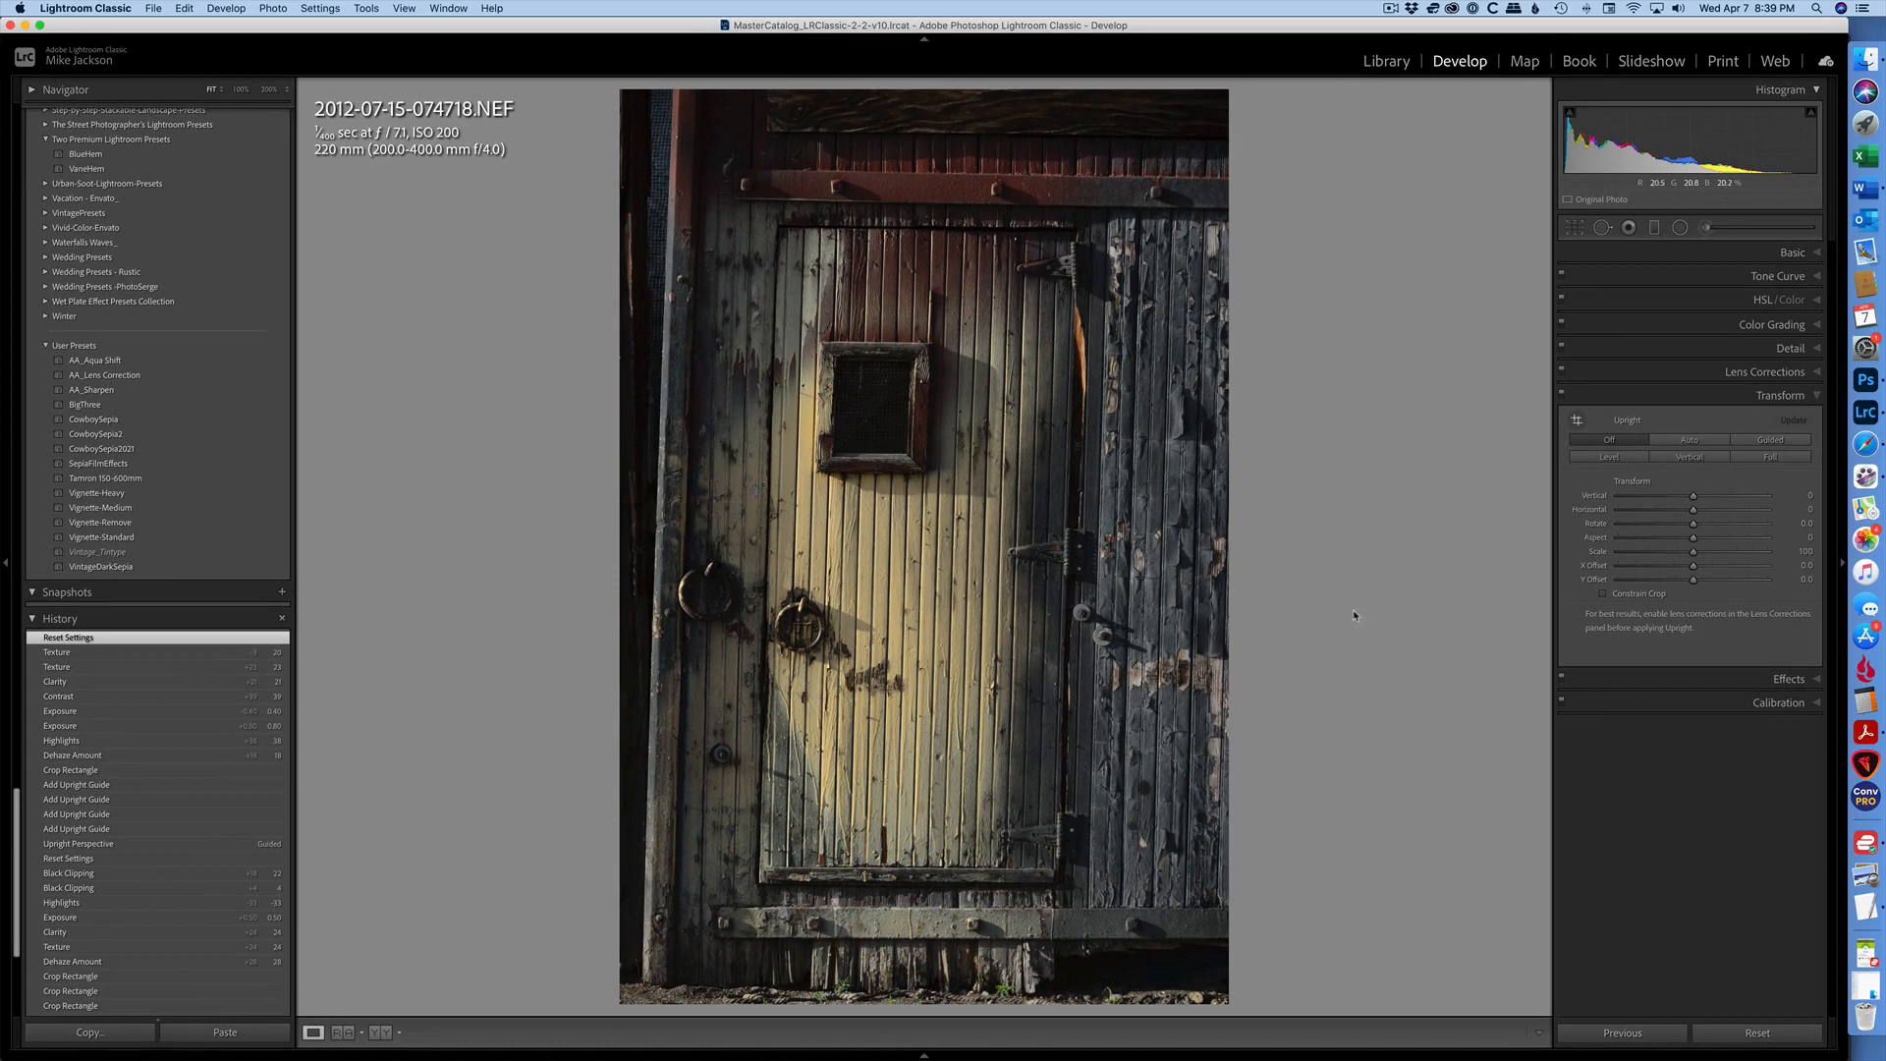
- Straighten the door photo with Guided Upright, drawing two vertical guides along its outer sides and two horizontal guides along the upper and lower beams
left_click(1776, 254)
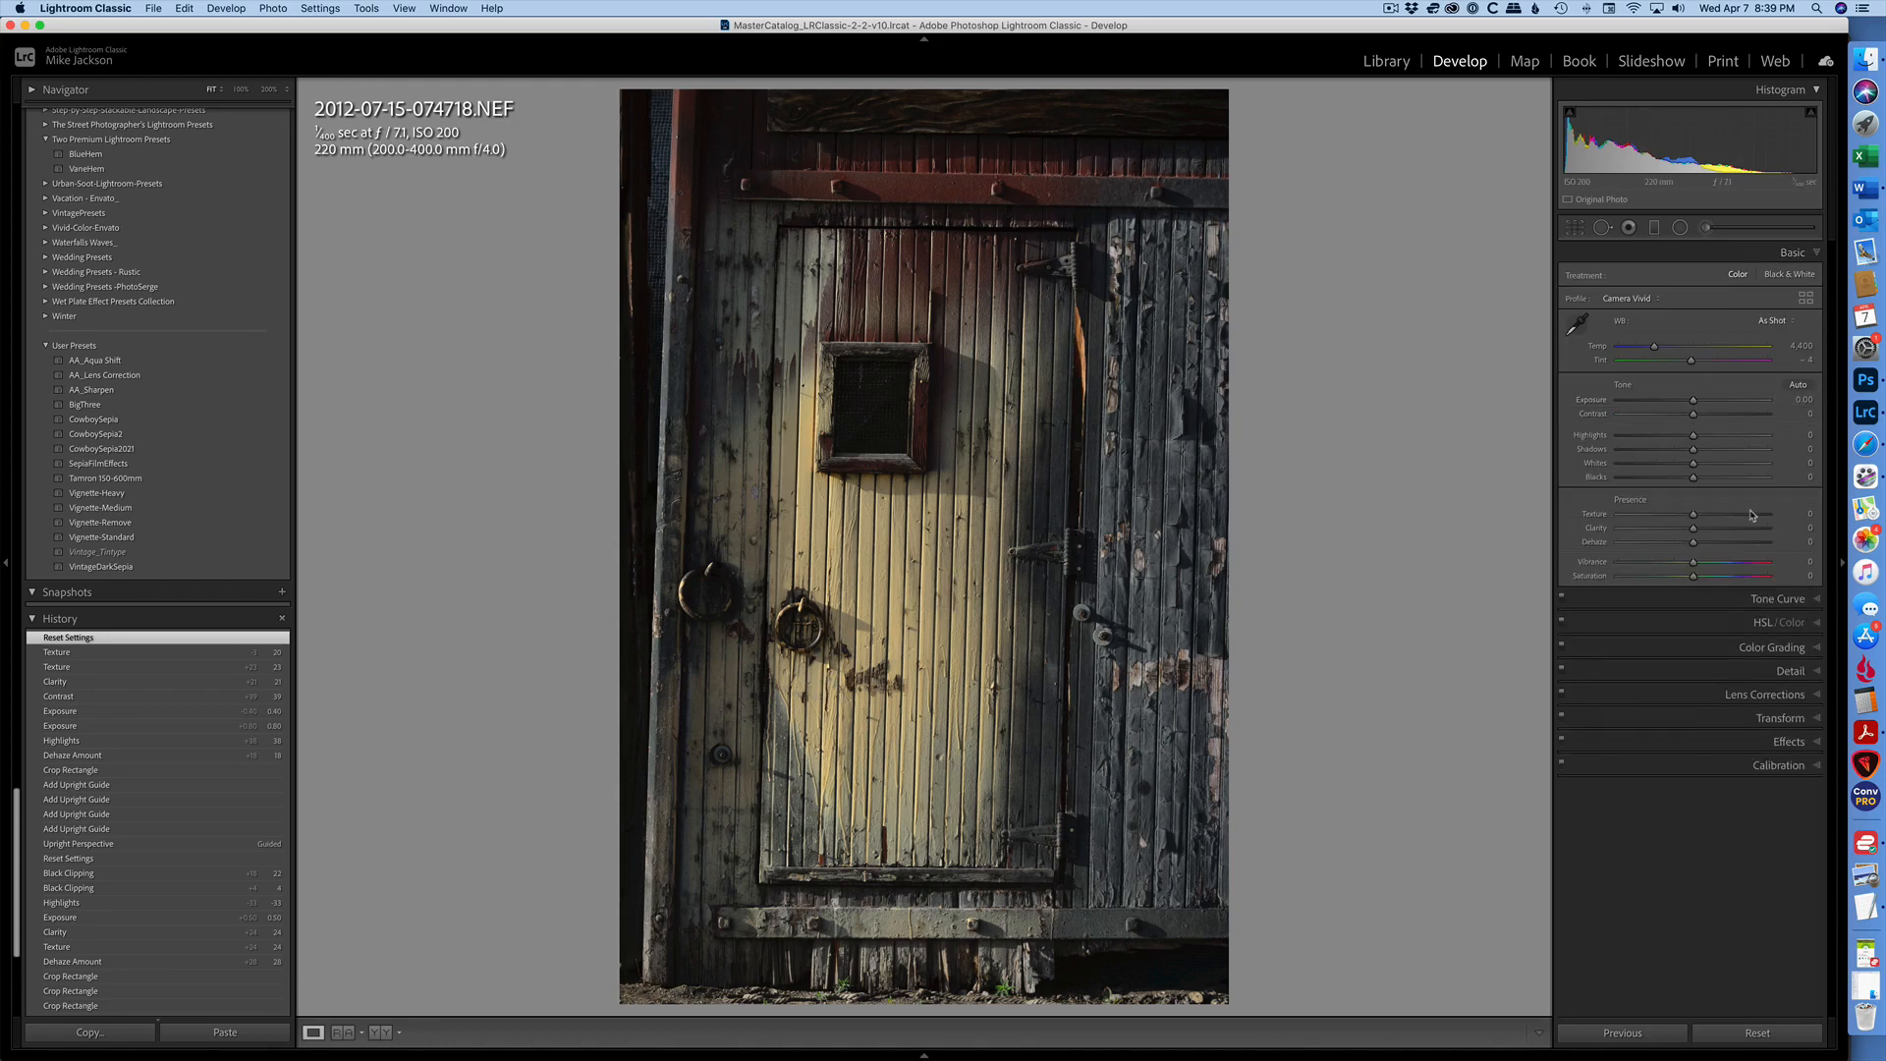
left_click(1763, 719)
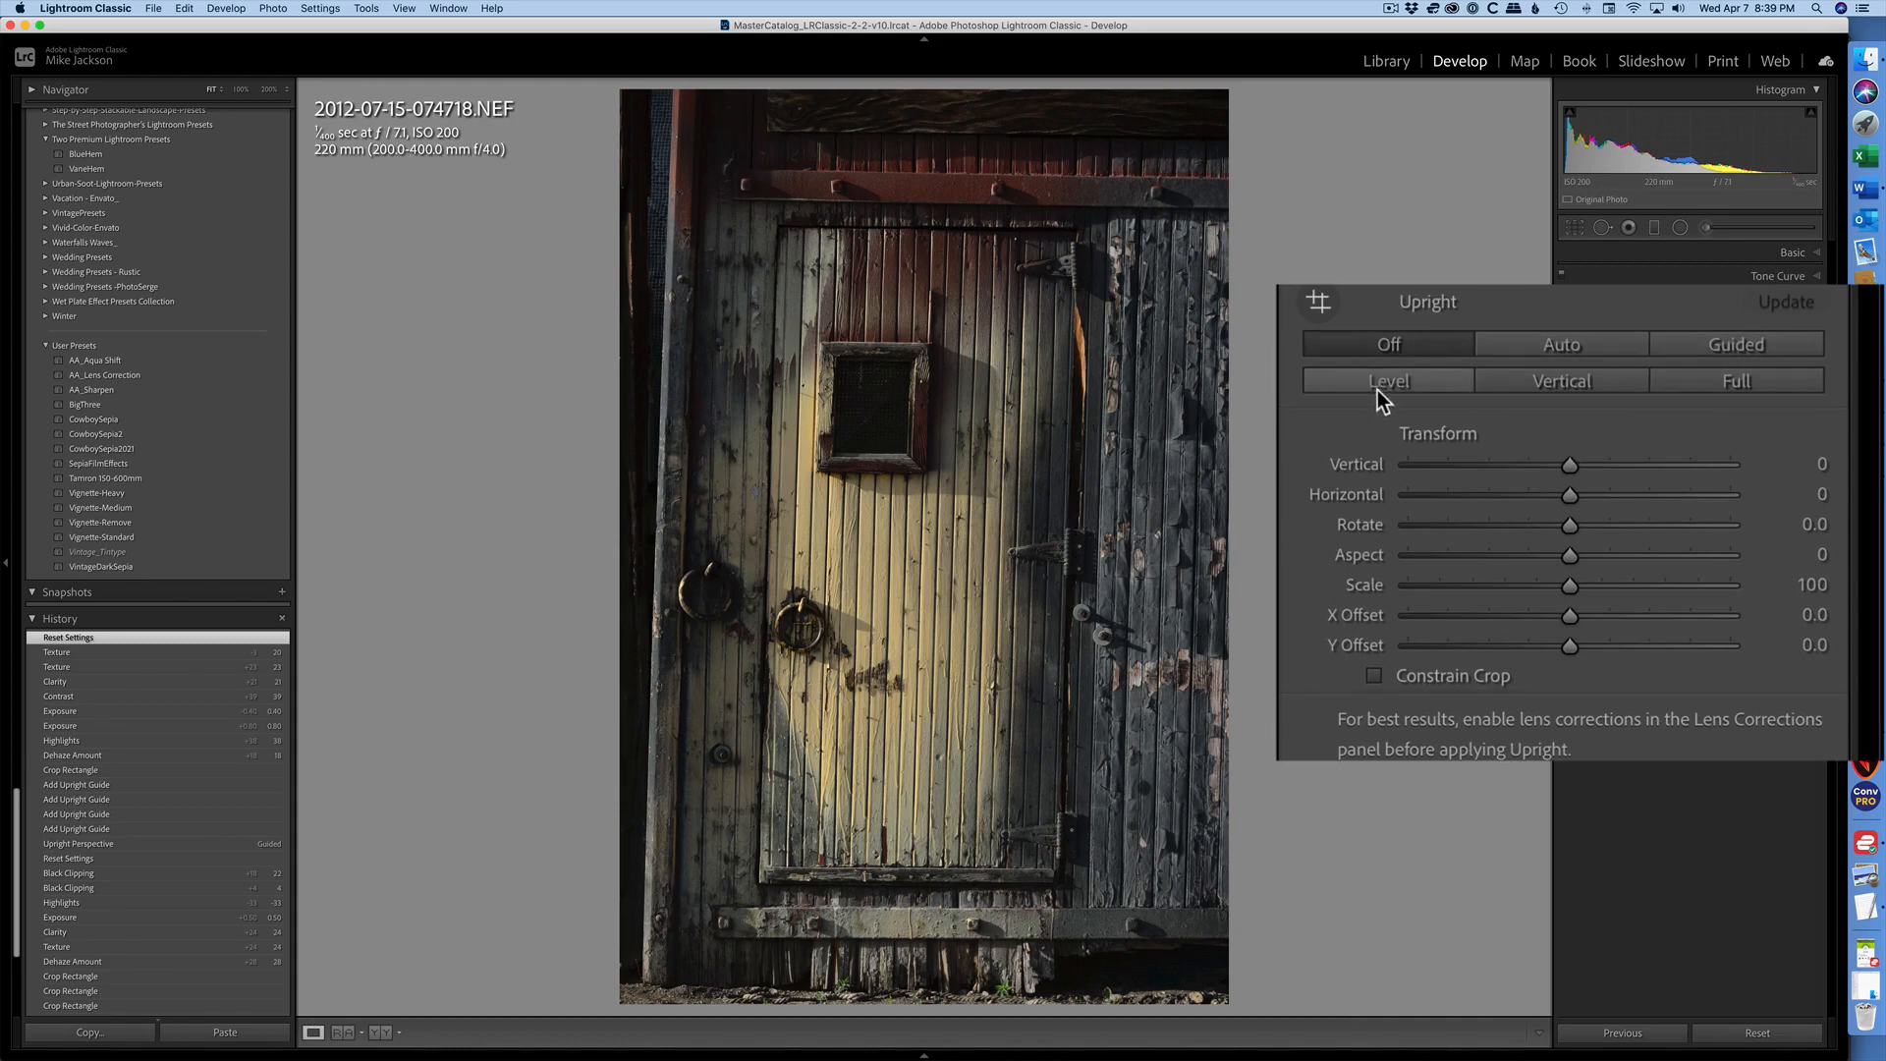
left_click(1719, 349)
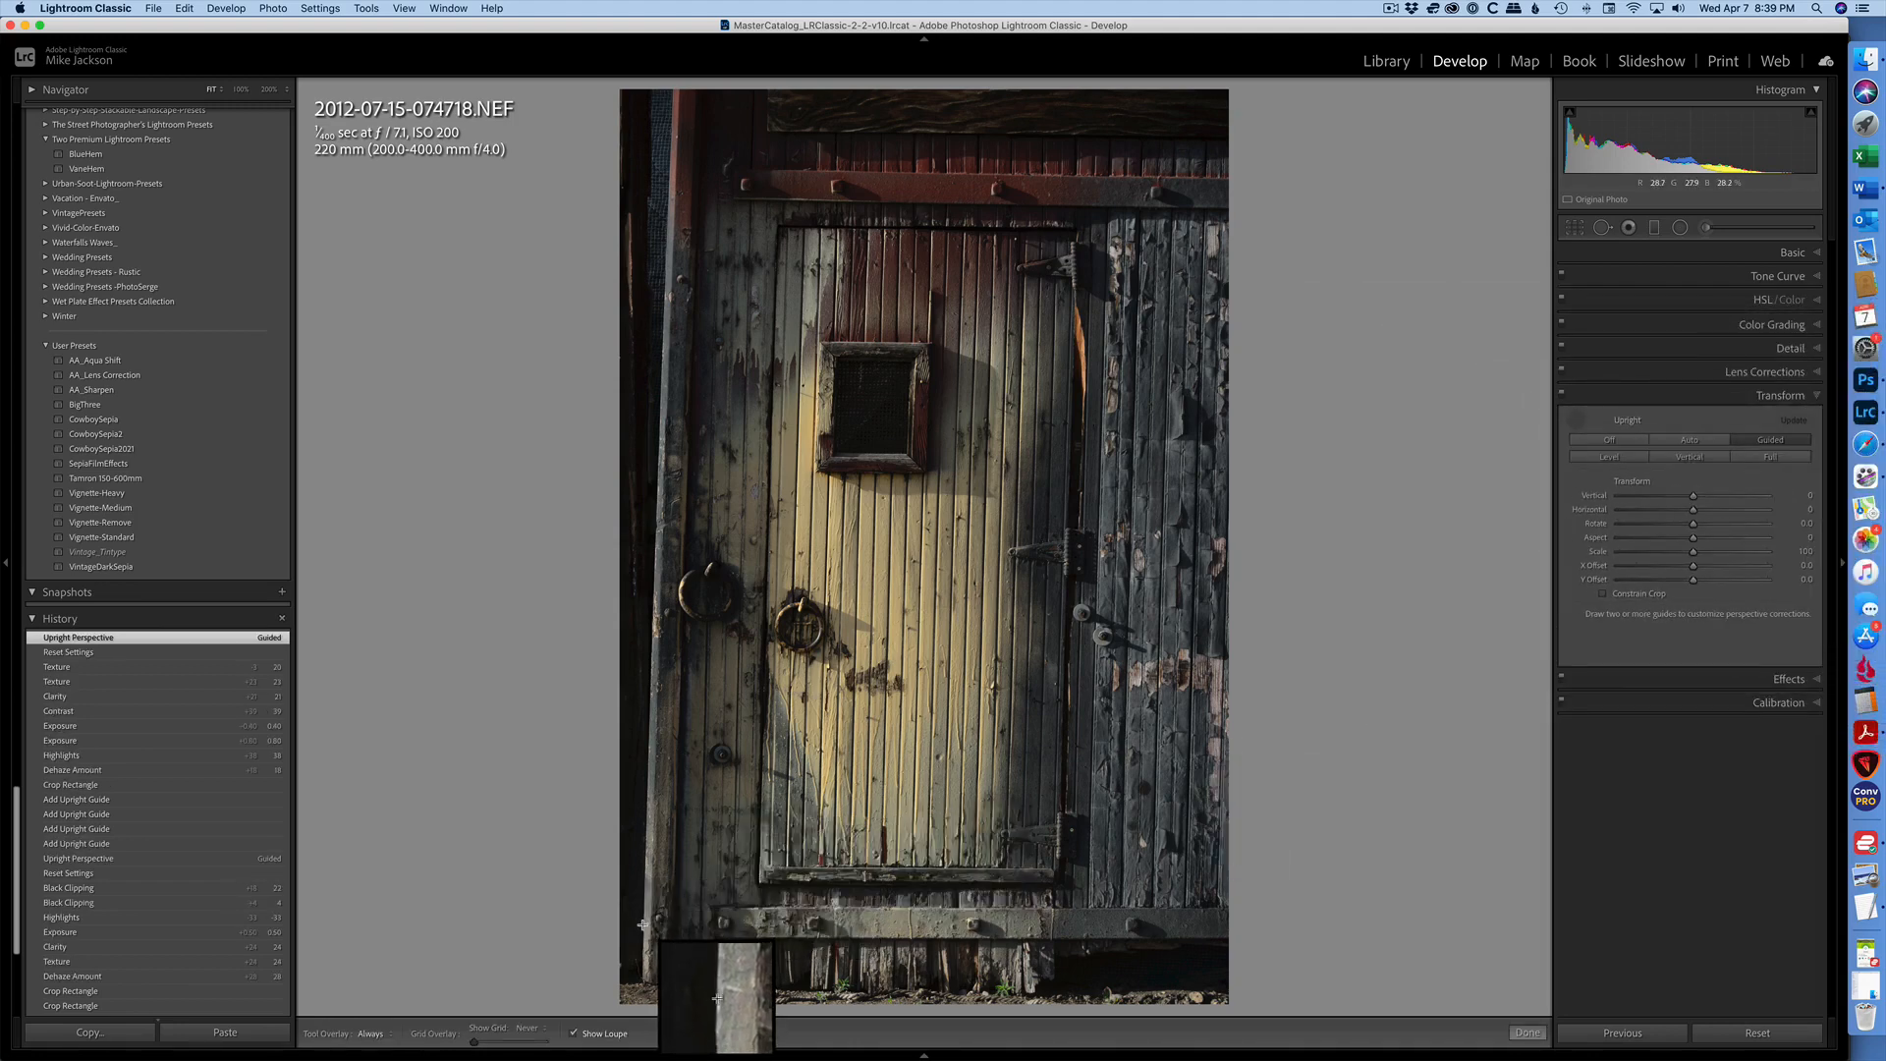
left_click_drag(643, 923, 670, 151)
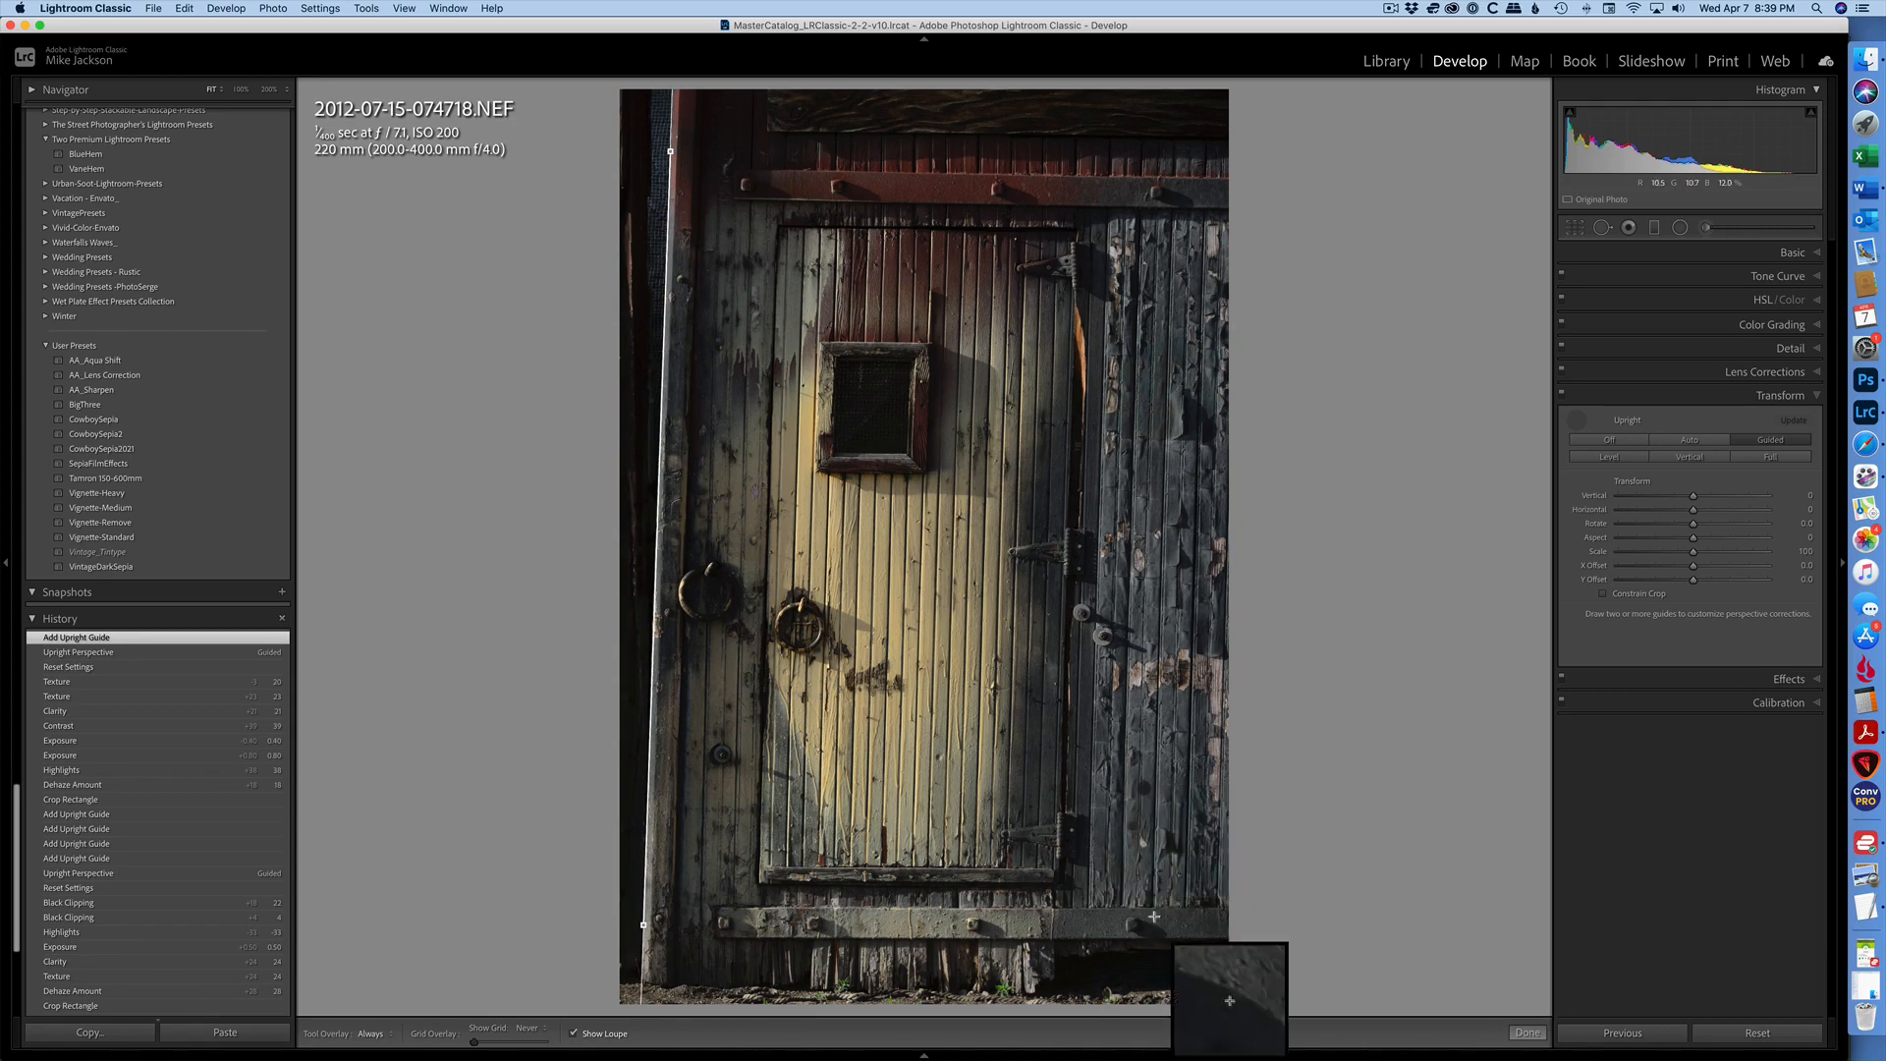
mouse_move(1184, 902)
left_mouse_down()
mouse_move(1159, 122)
mouse_move(1208, 122)
left_mouse_up()
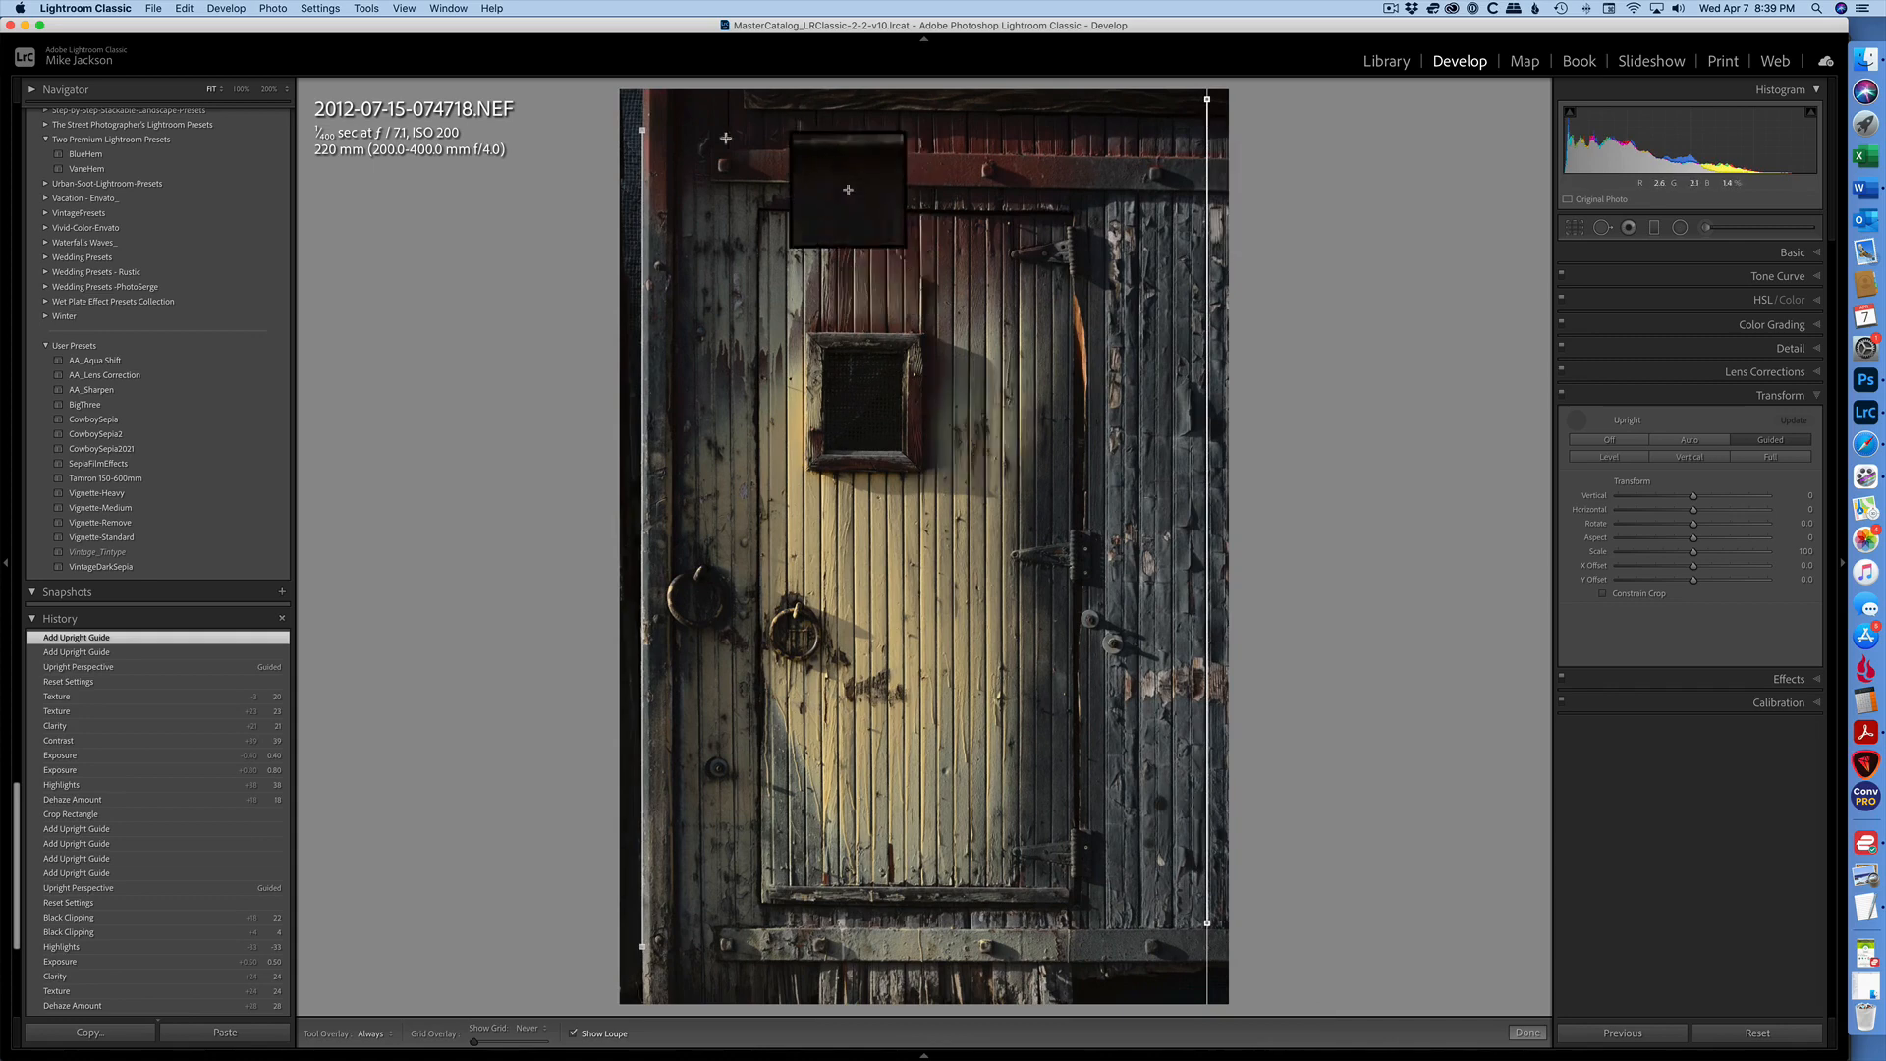
left_click_drag(709, 180, 1162, 189)
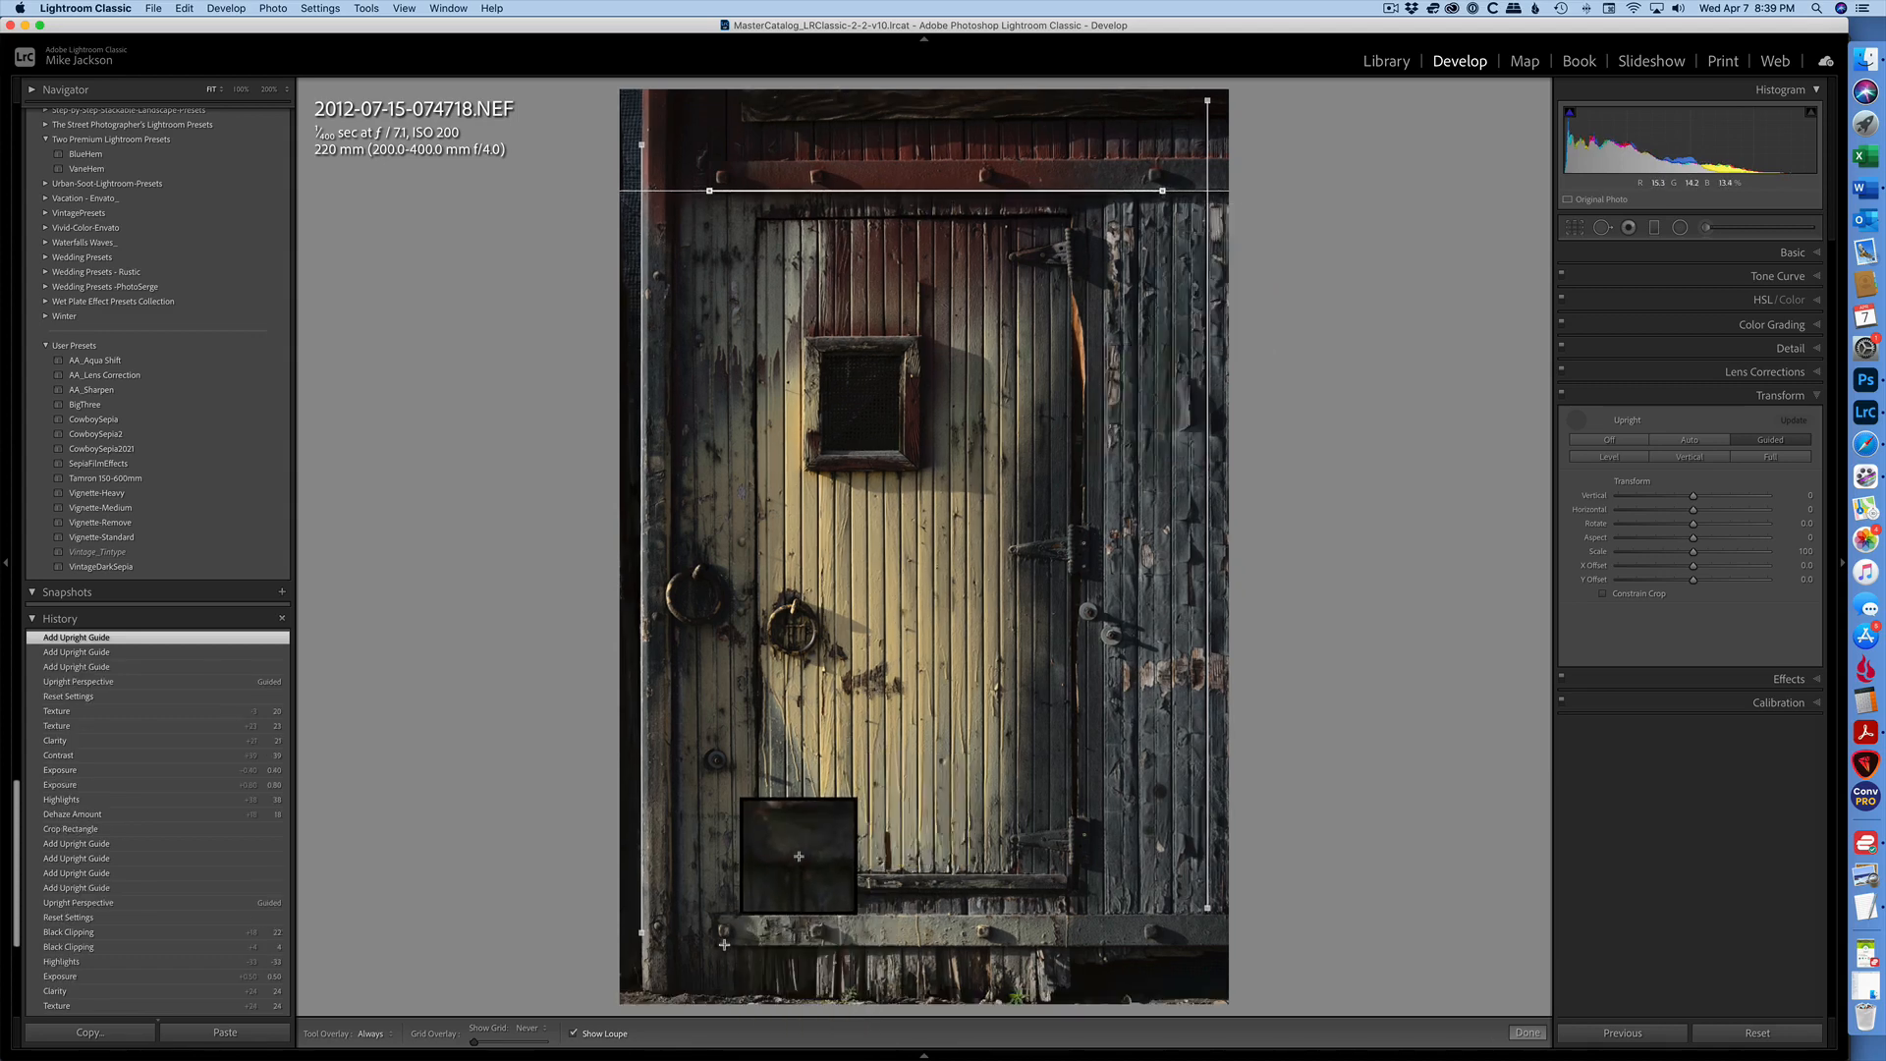
left_click_drag(724, 944, 1167, 947)
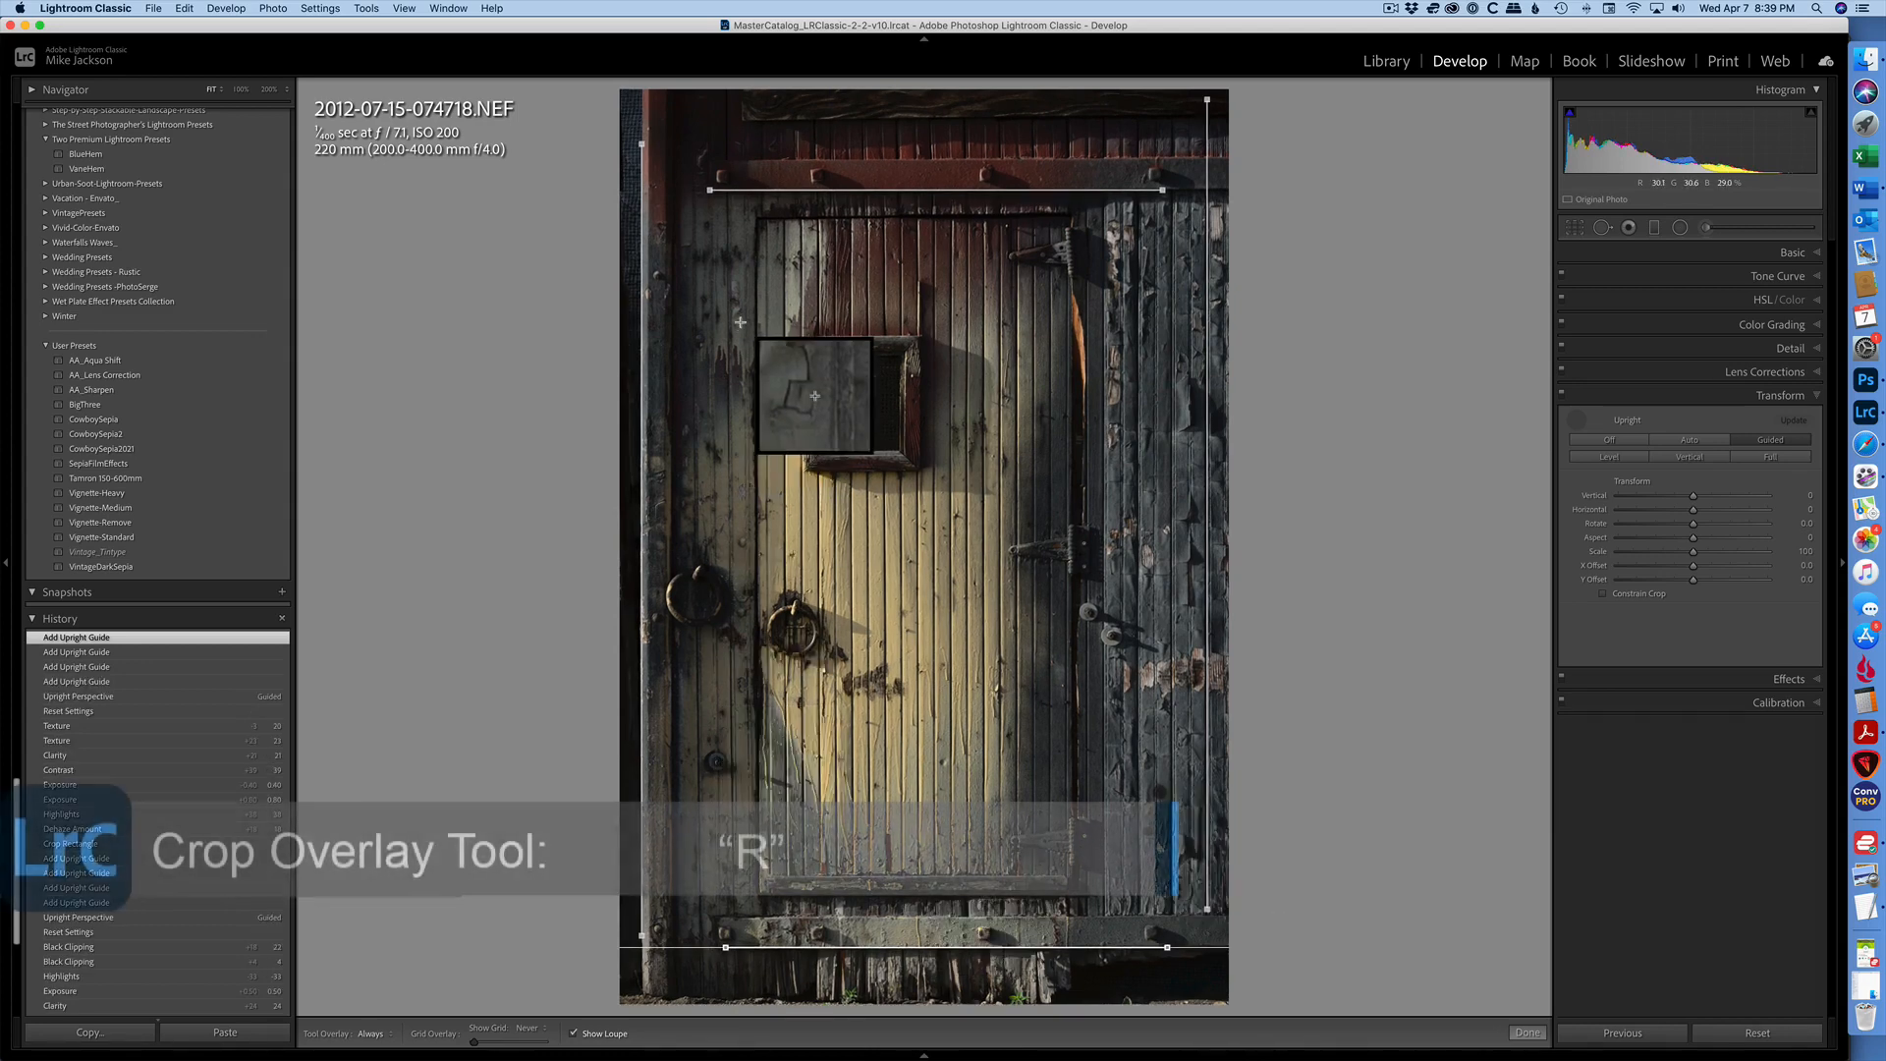
- Crop the door photo to trim its edges, using the 2 x 3 / 4 x 6 aspect ratio, and apply the crop
key("r")
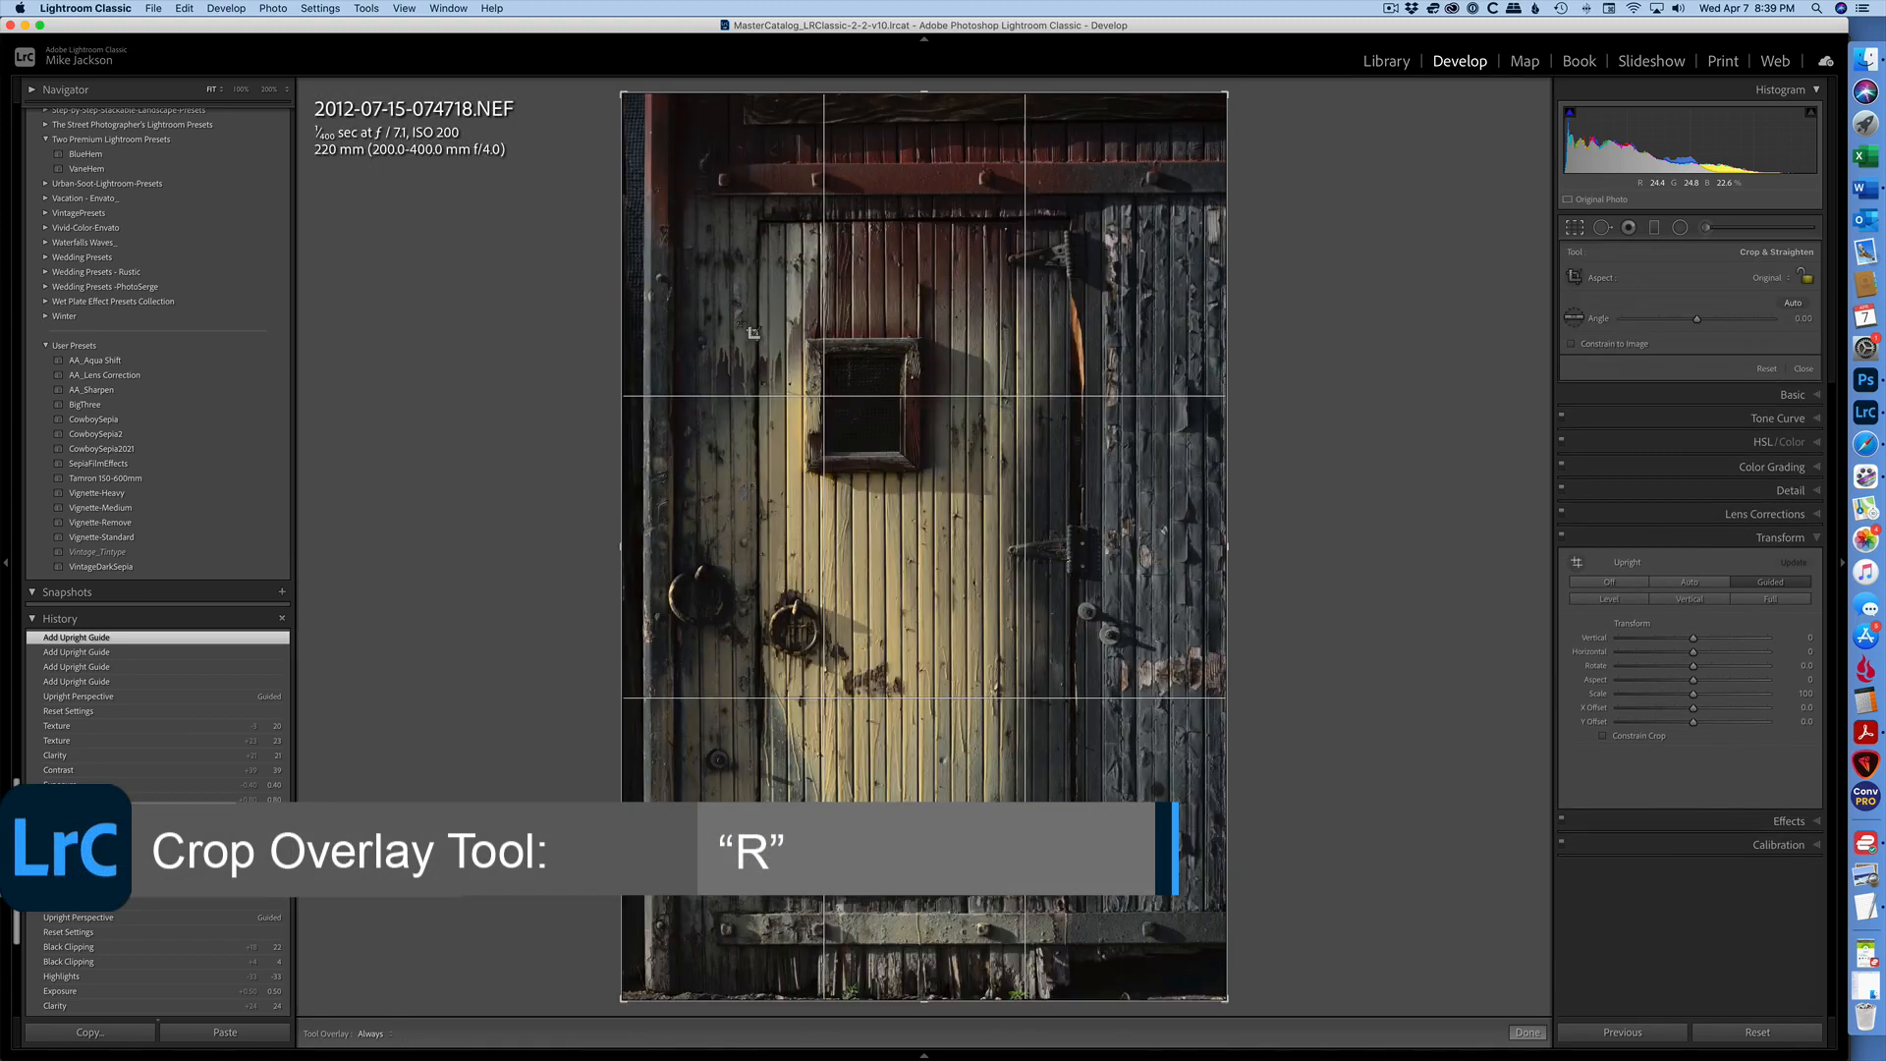
left_click(1774, 280)
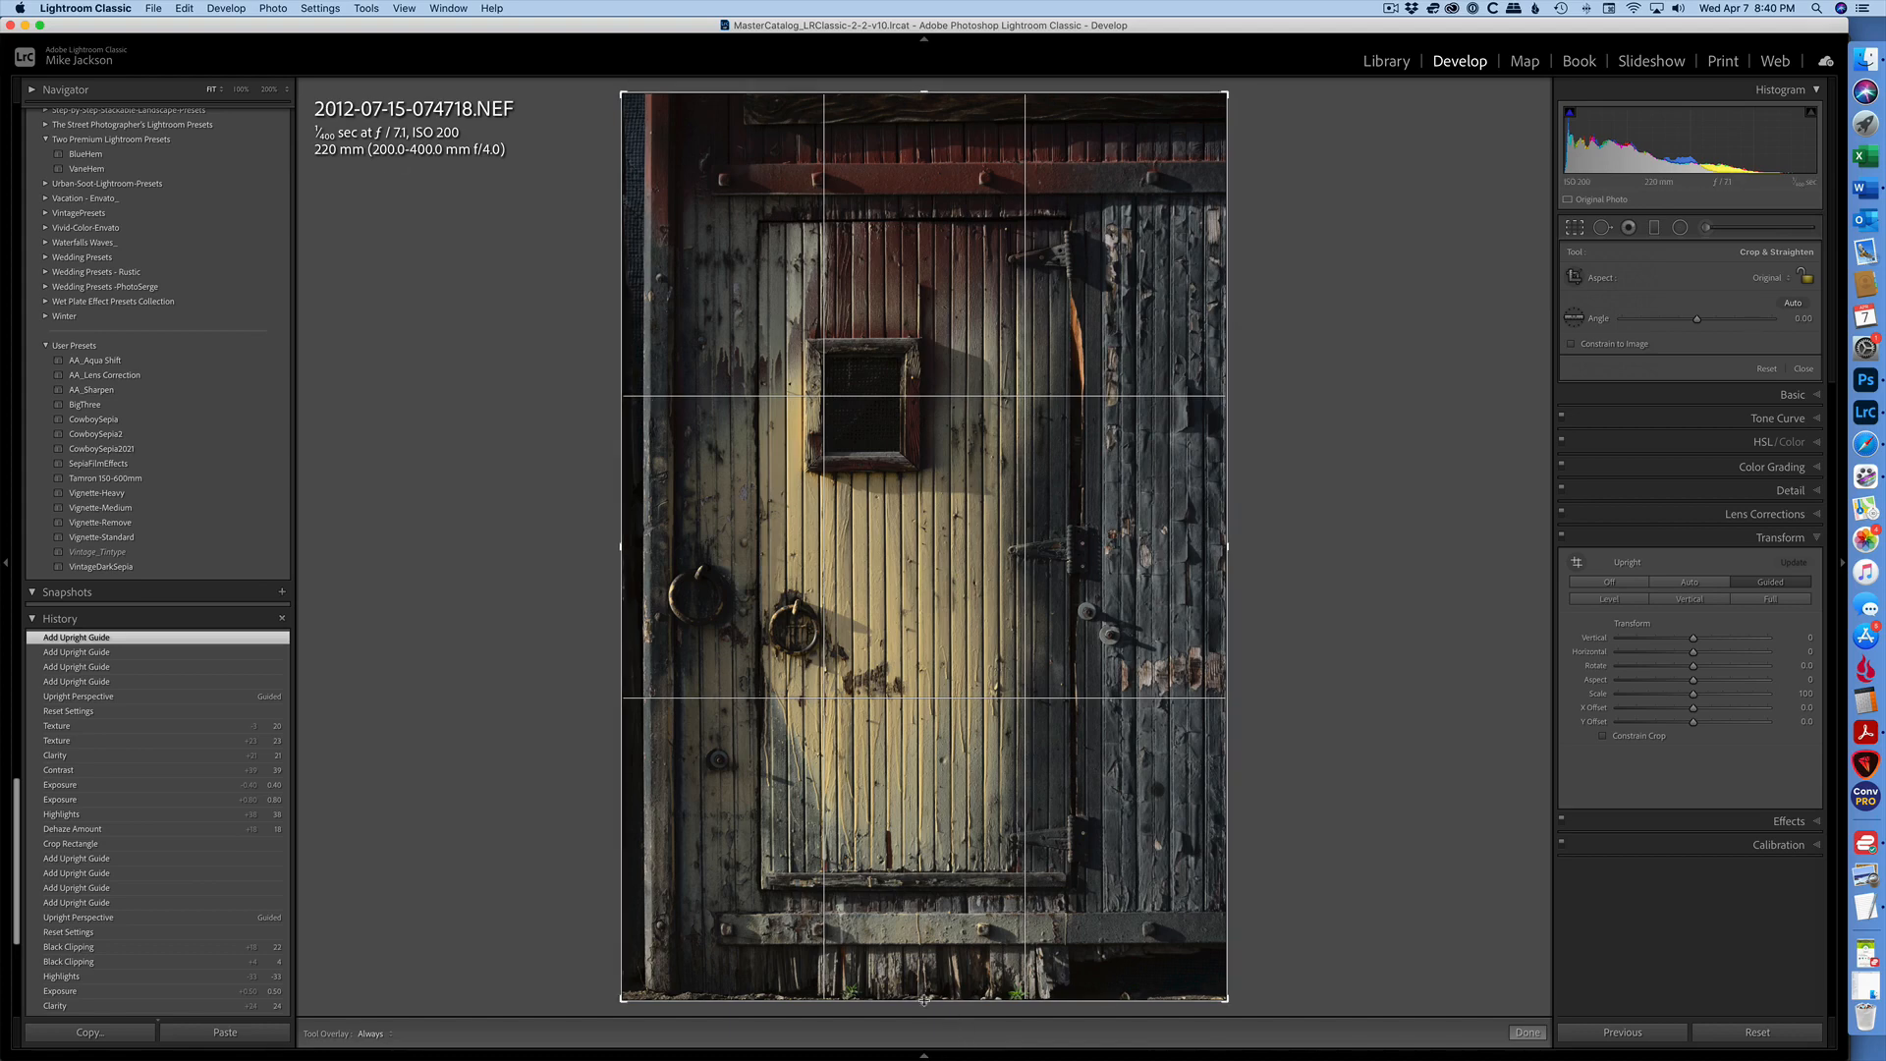
left_click_drag(924, 1000, 904, 992)
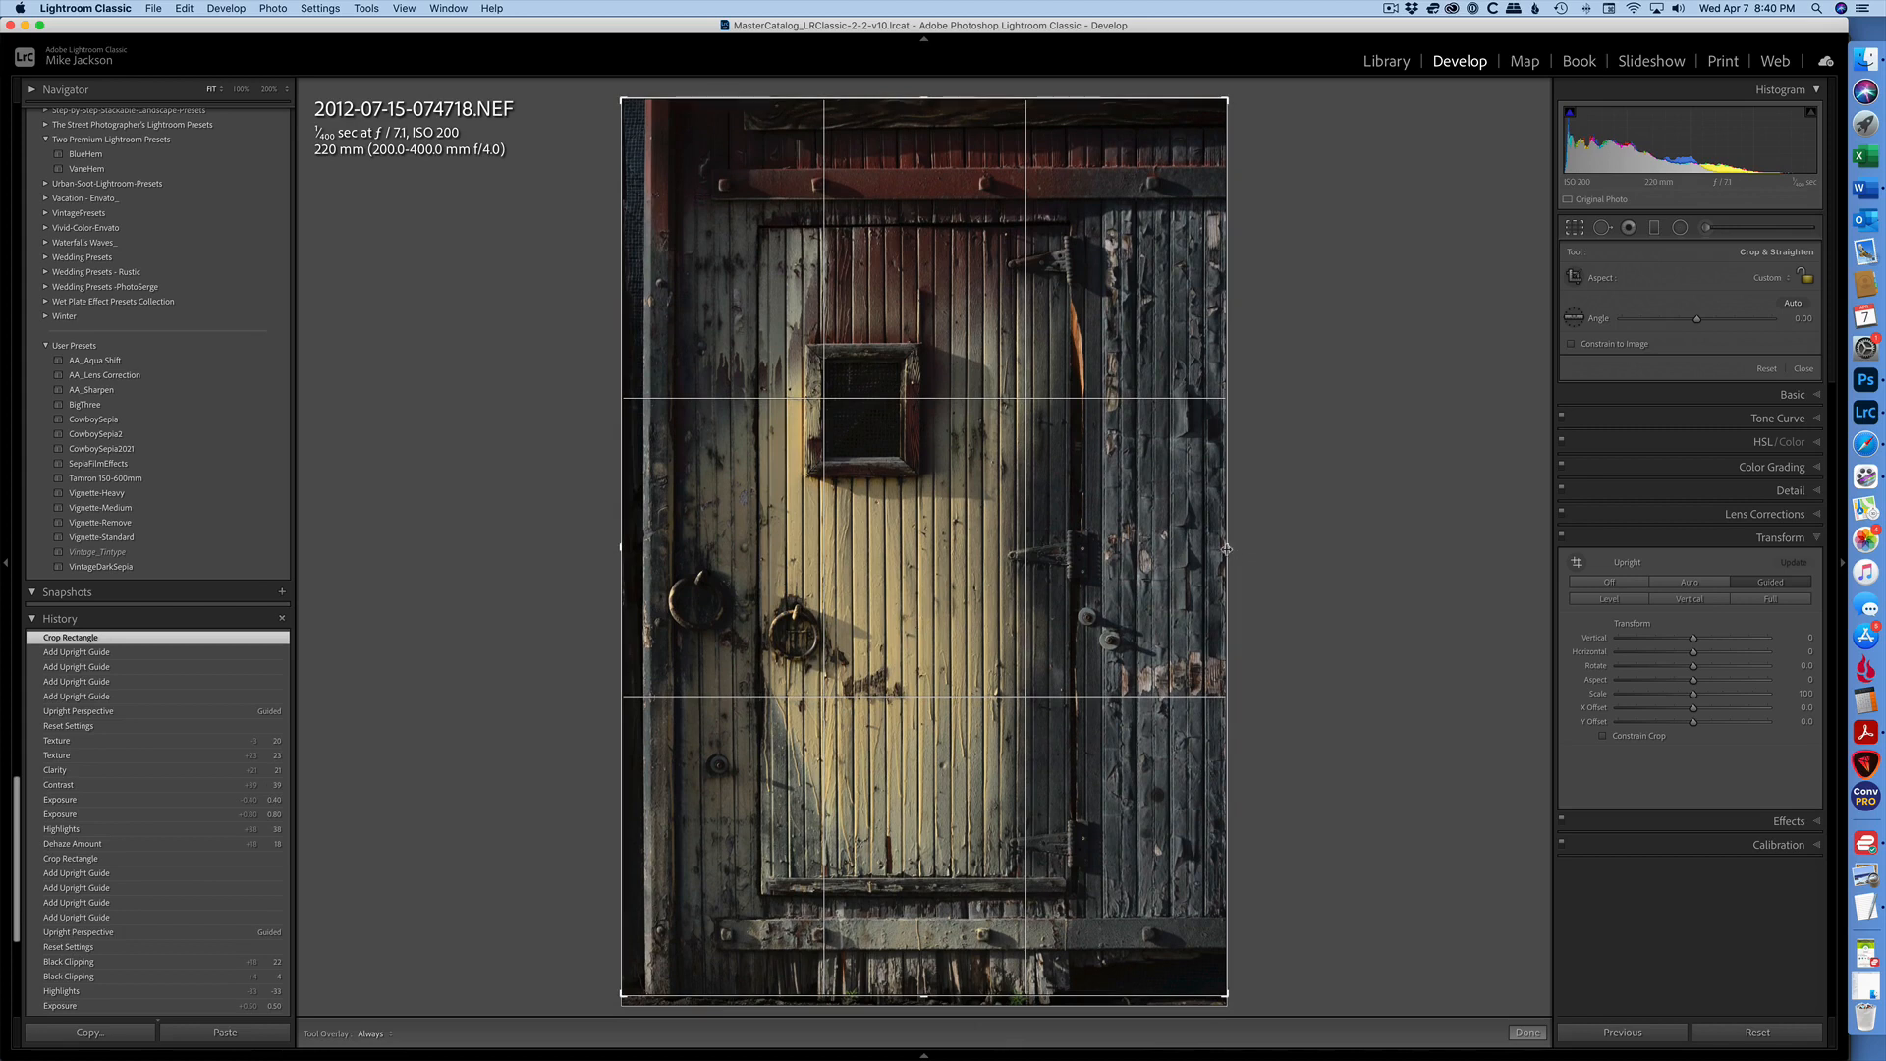
left_click_drag(1226, 549, 1200, 549)
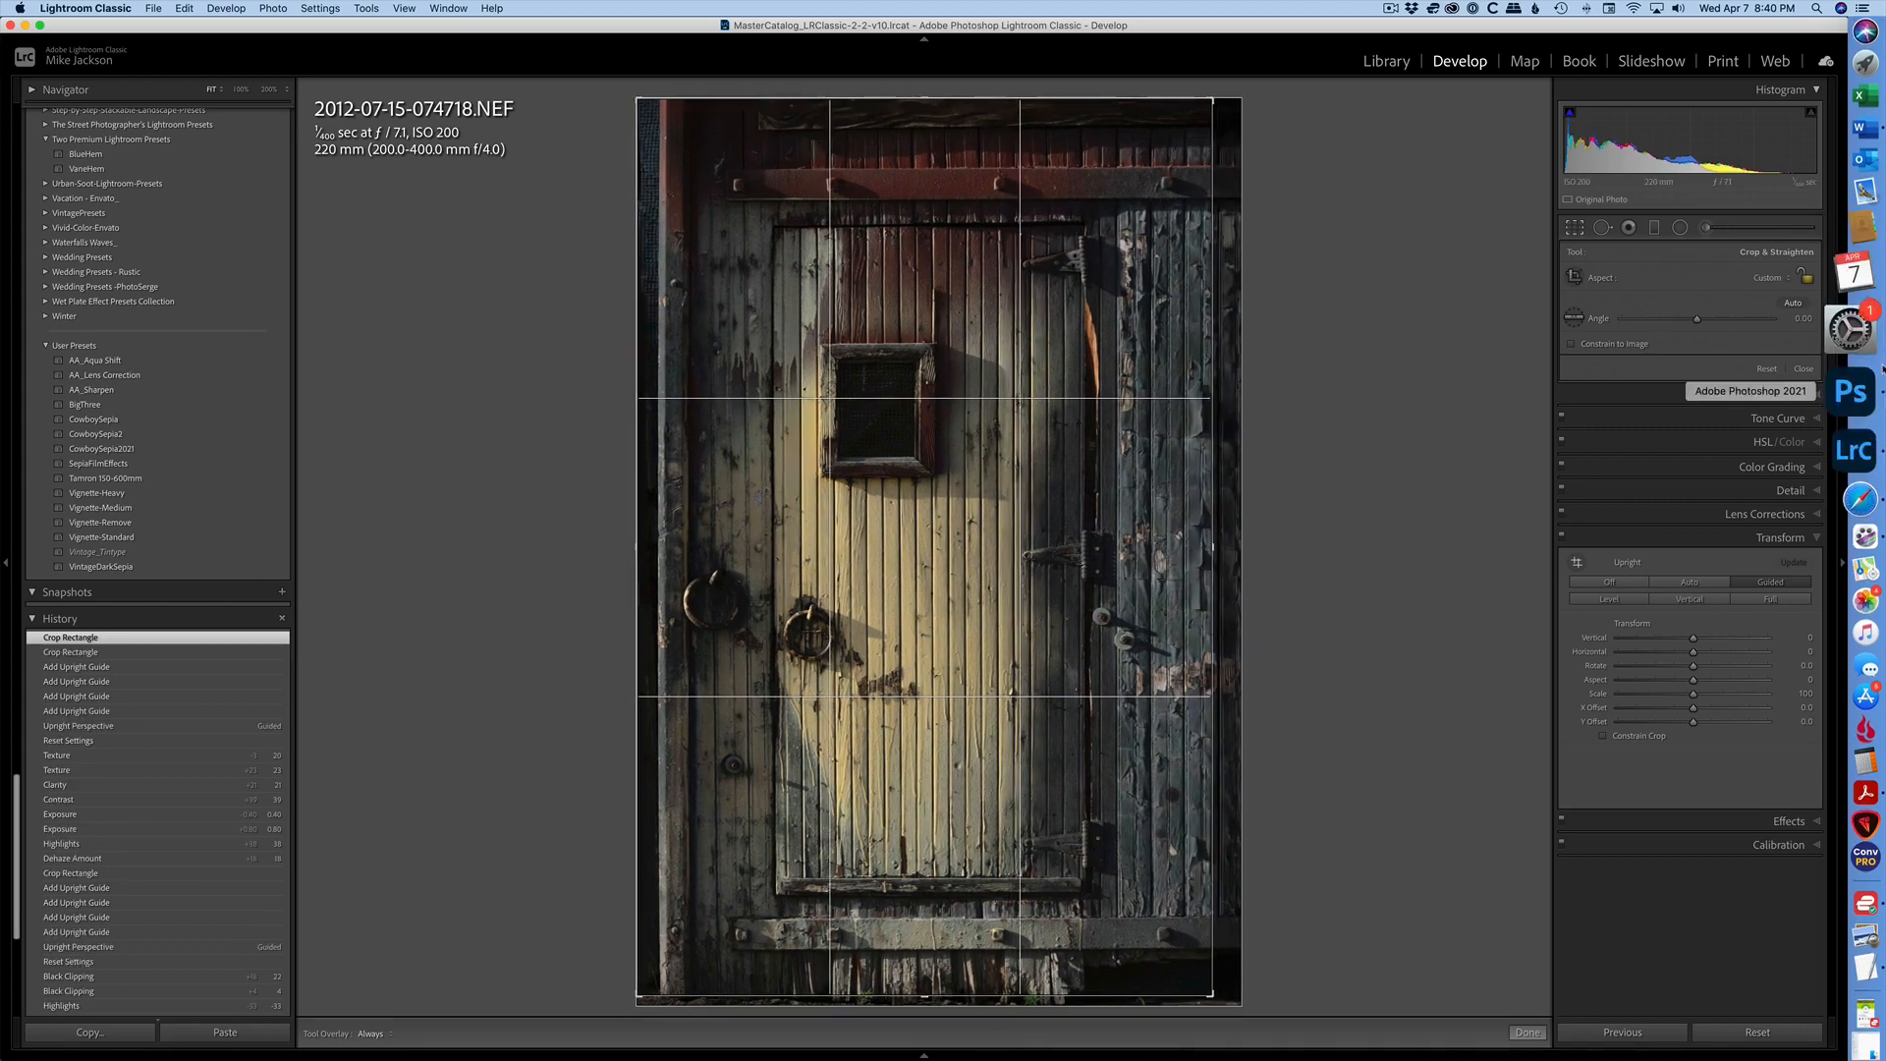
left_click(1771, 278)
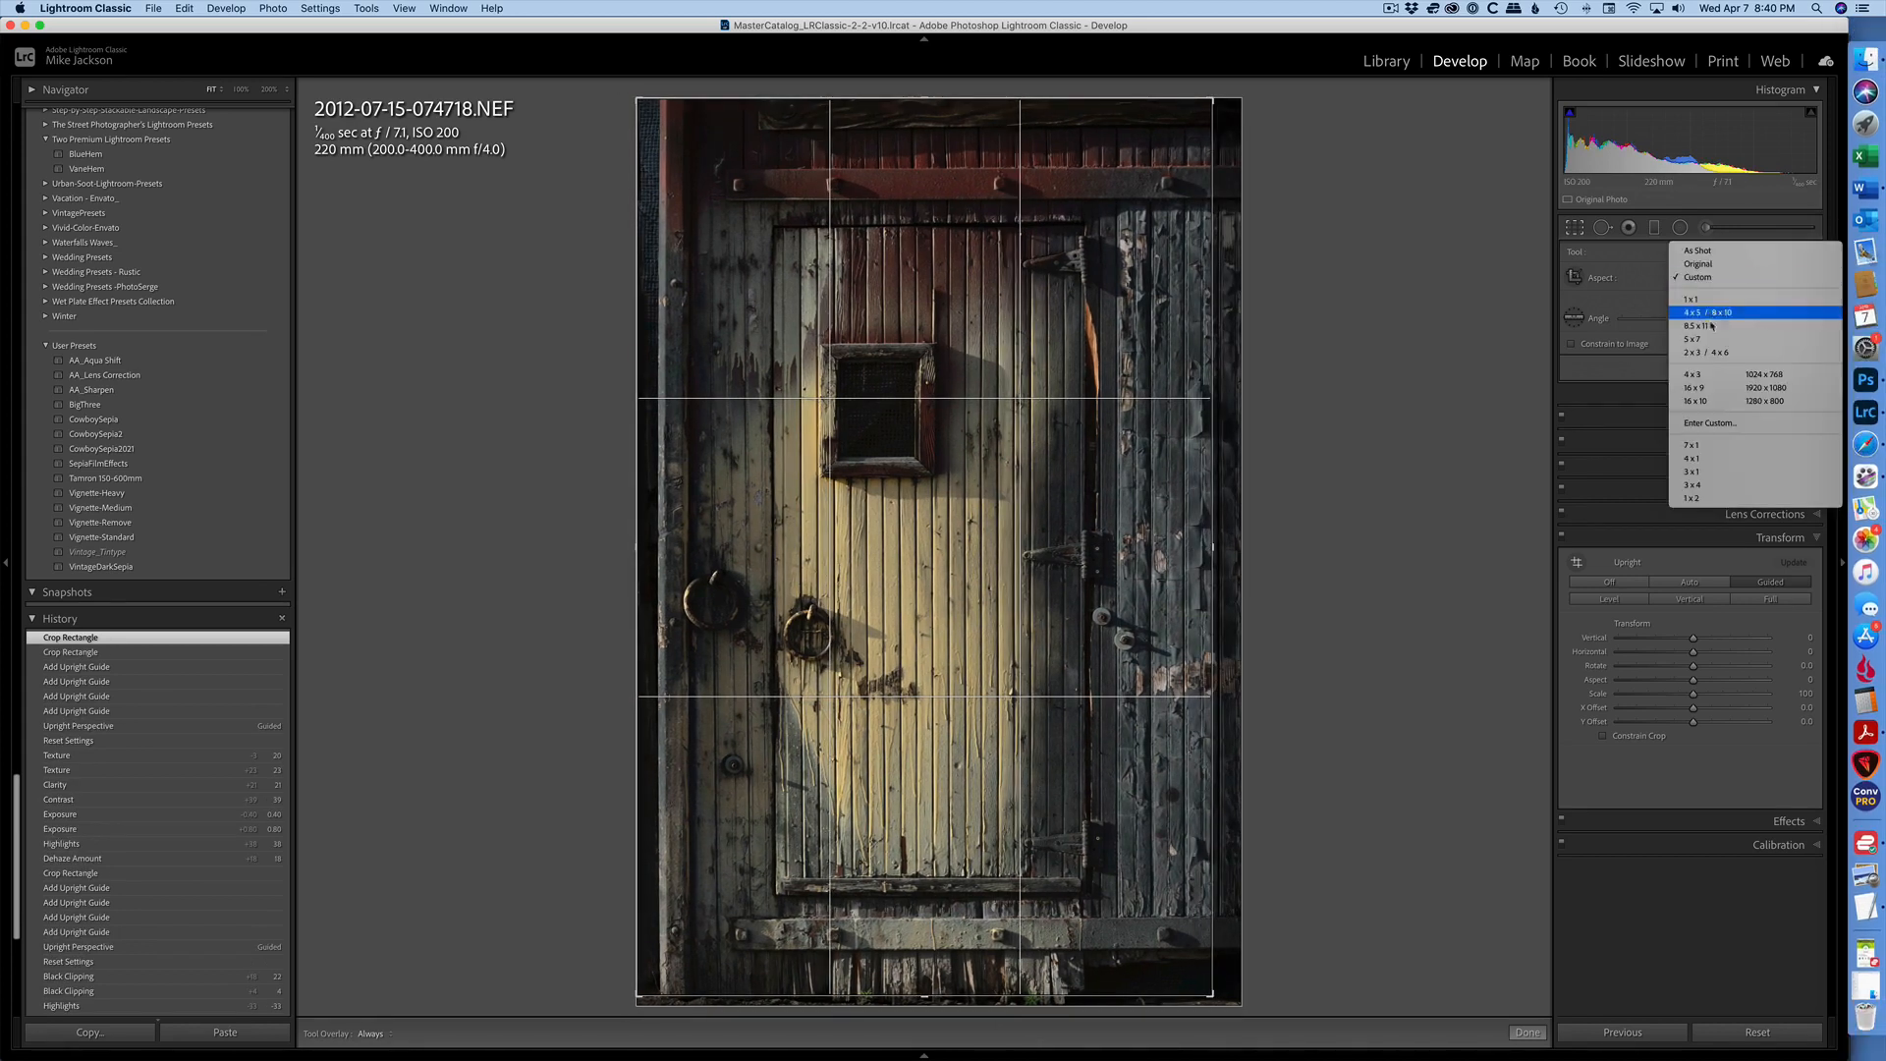
left_click(1709, 353)
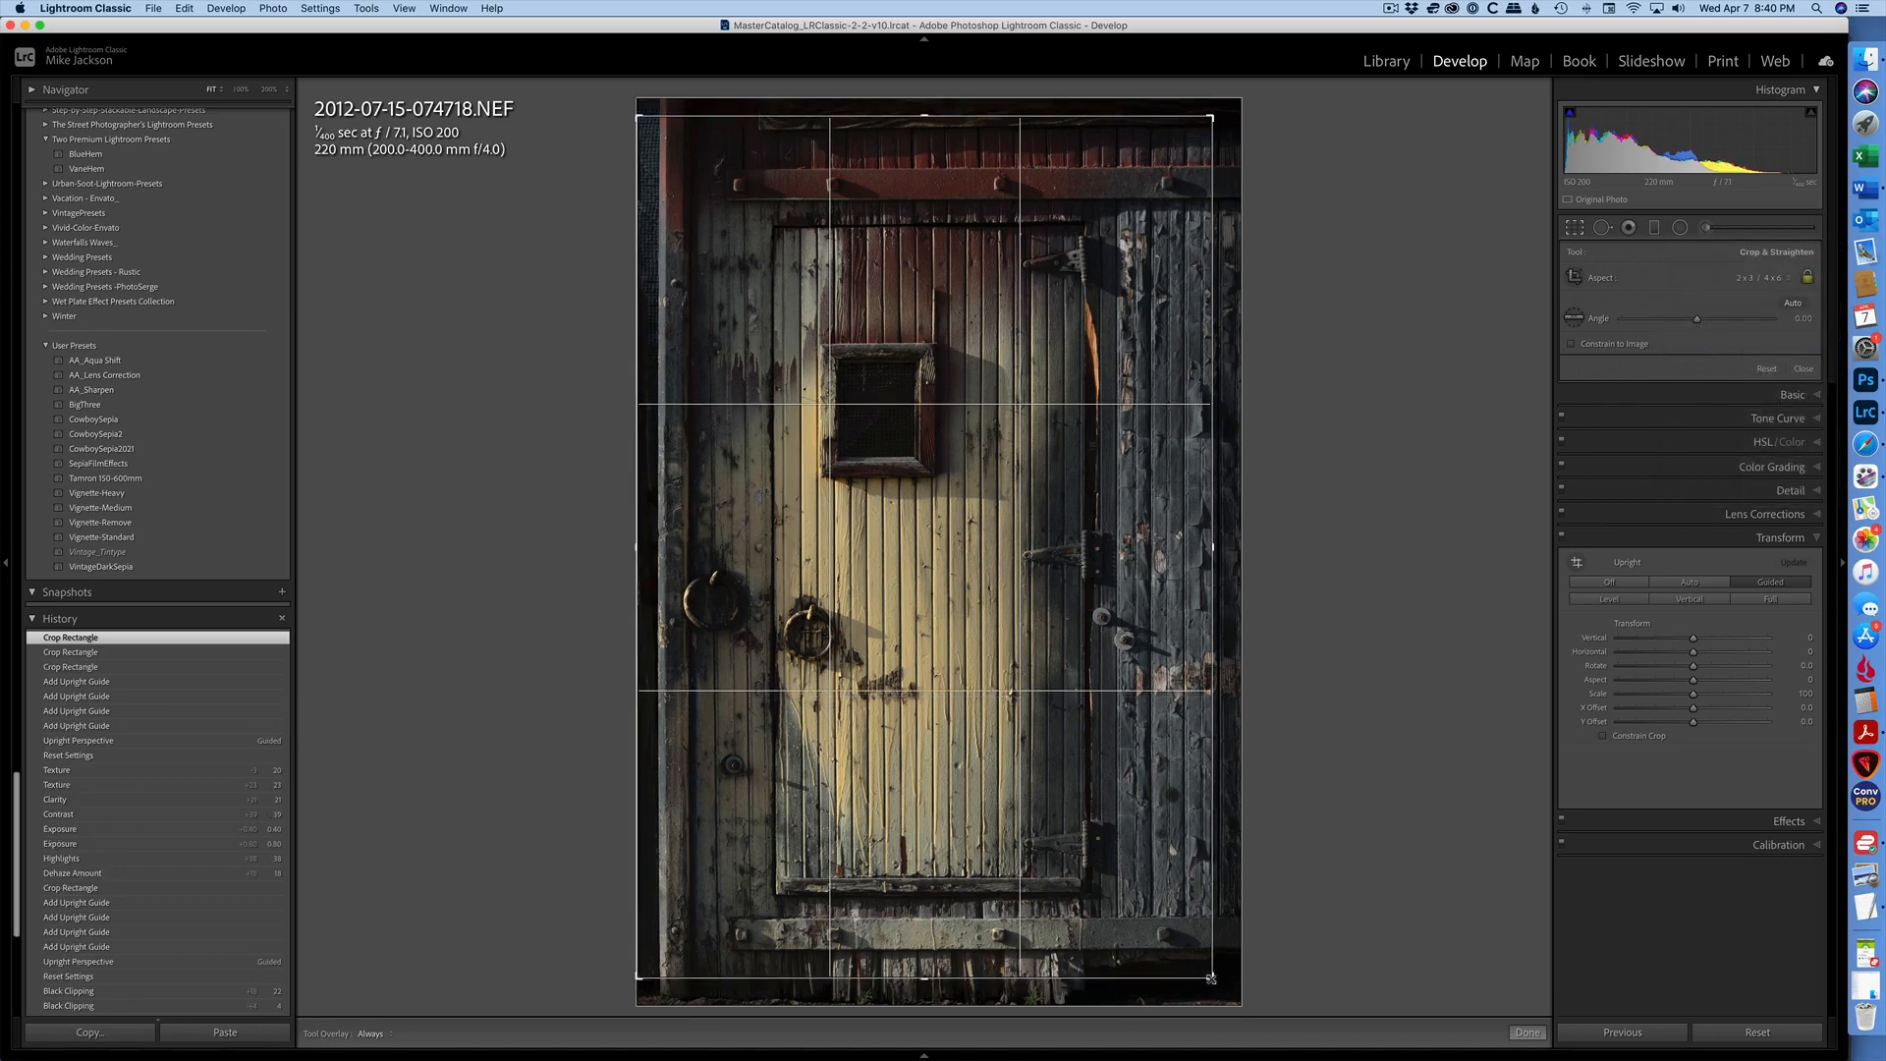
left_click_drag(1211, 979, 1221, 992)
key("Return")
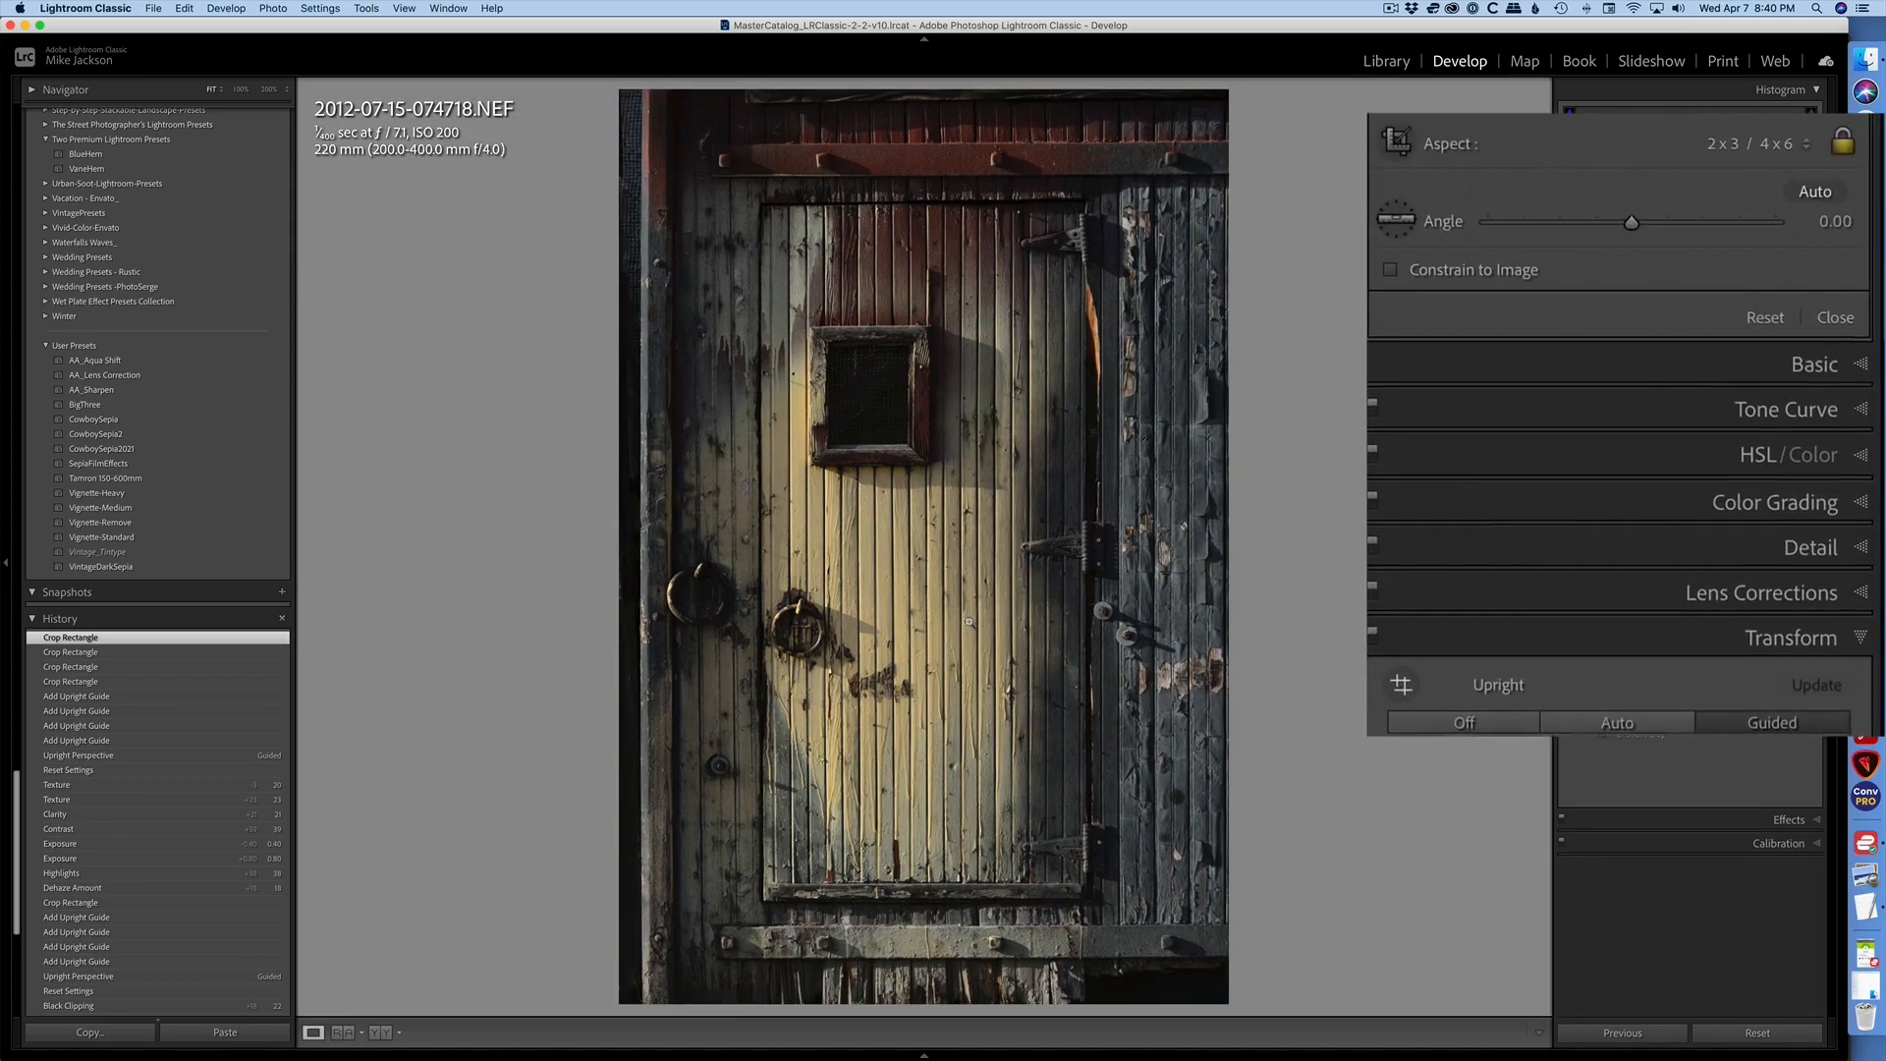
- Set the door photo's Texture to +16, Clarity +18, Dehaze +14, Exposure +0.30, Highlights -52 and Shadows -44
left_click(1660, 232)
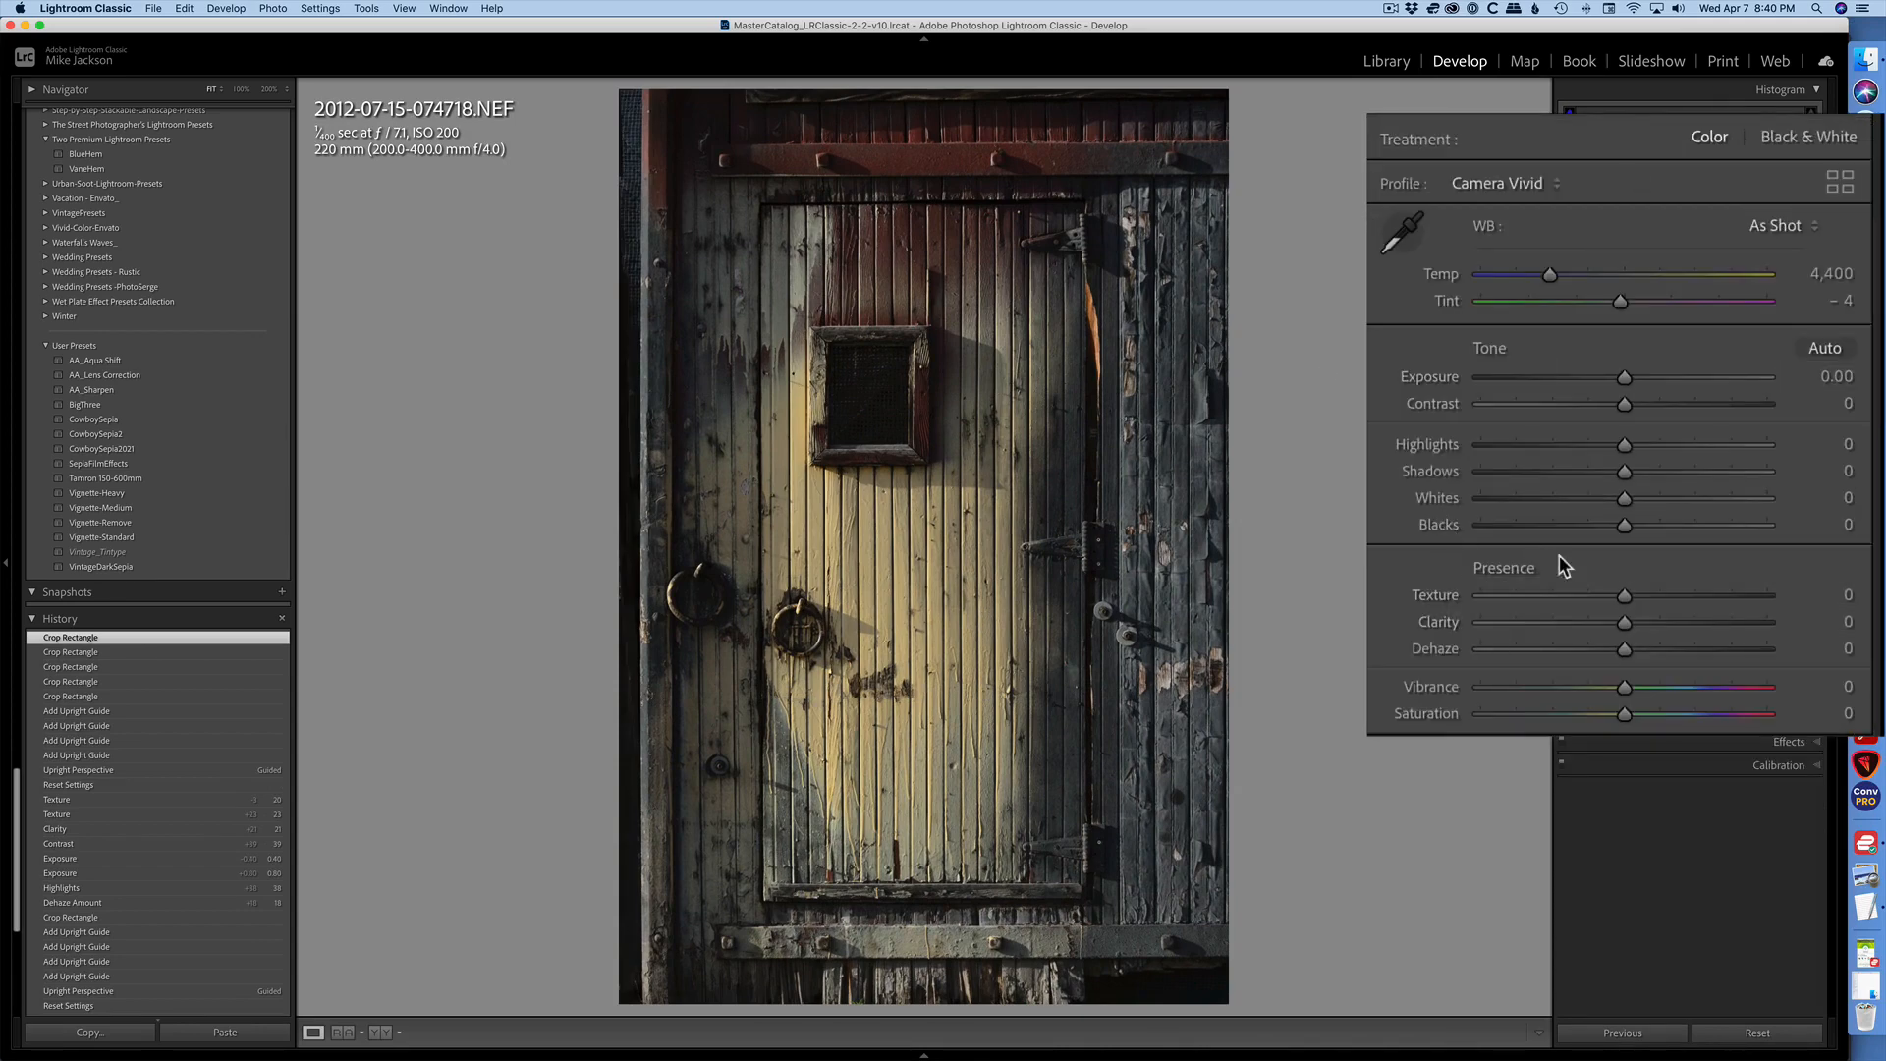
left_click_drag(1619, 648, 1648, 625)
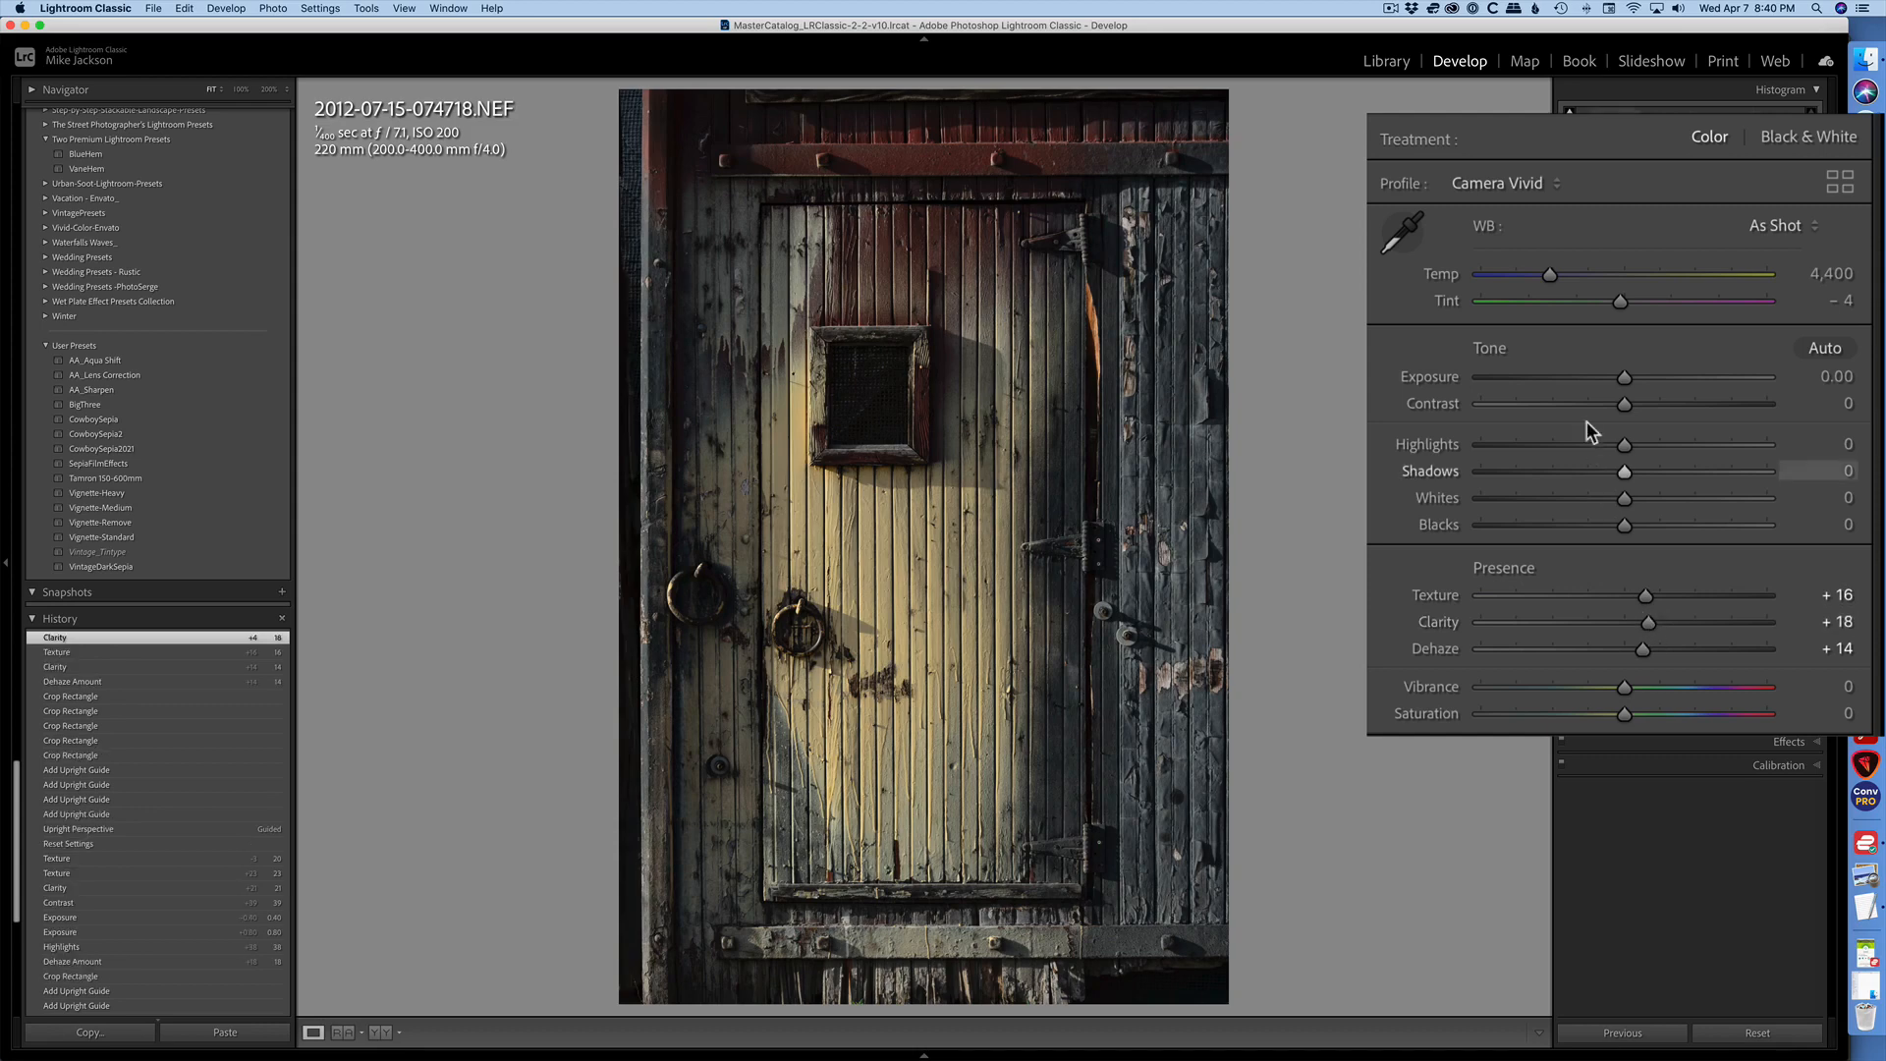
left_click_drag(1621, 379, 1636, 379)
left_click_drag(1628, 446, 1562, 474)
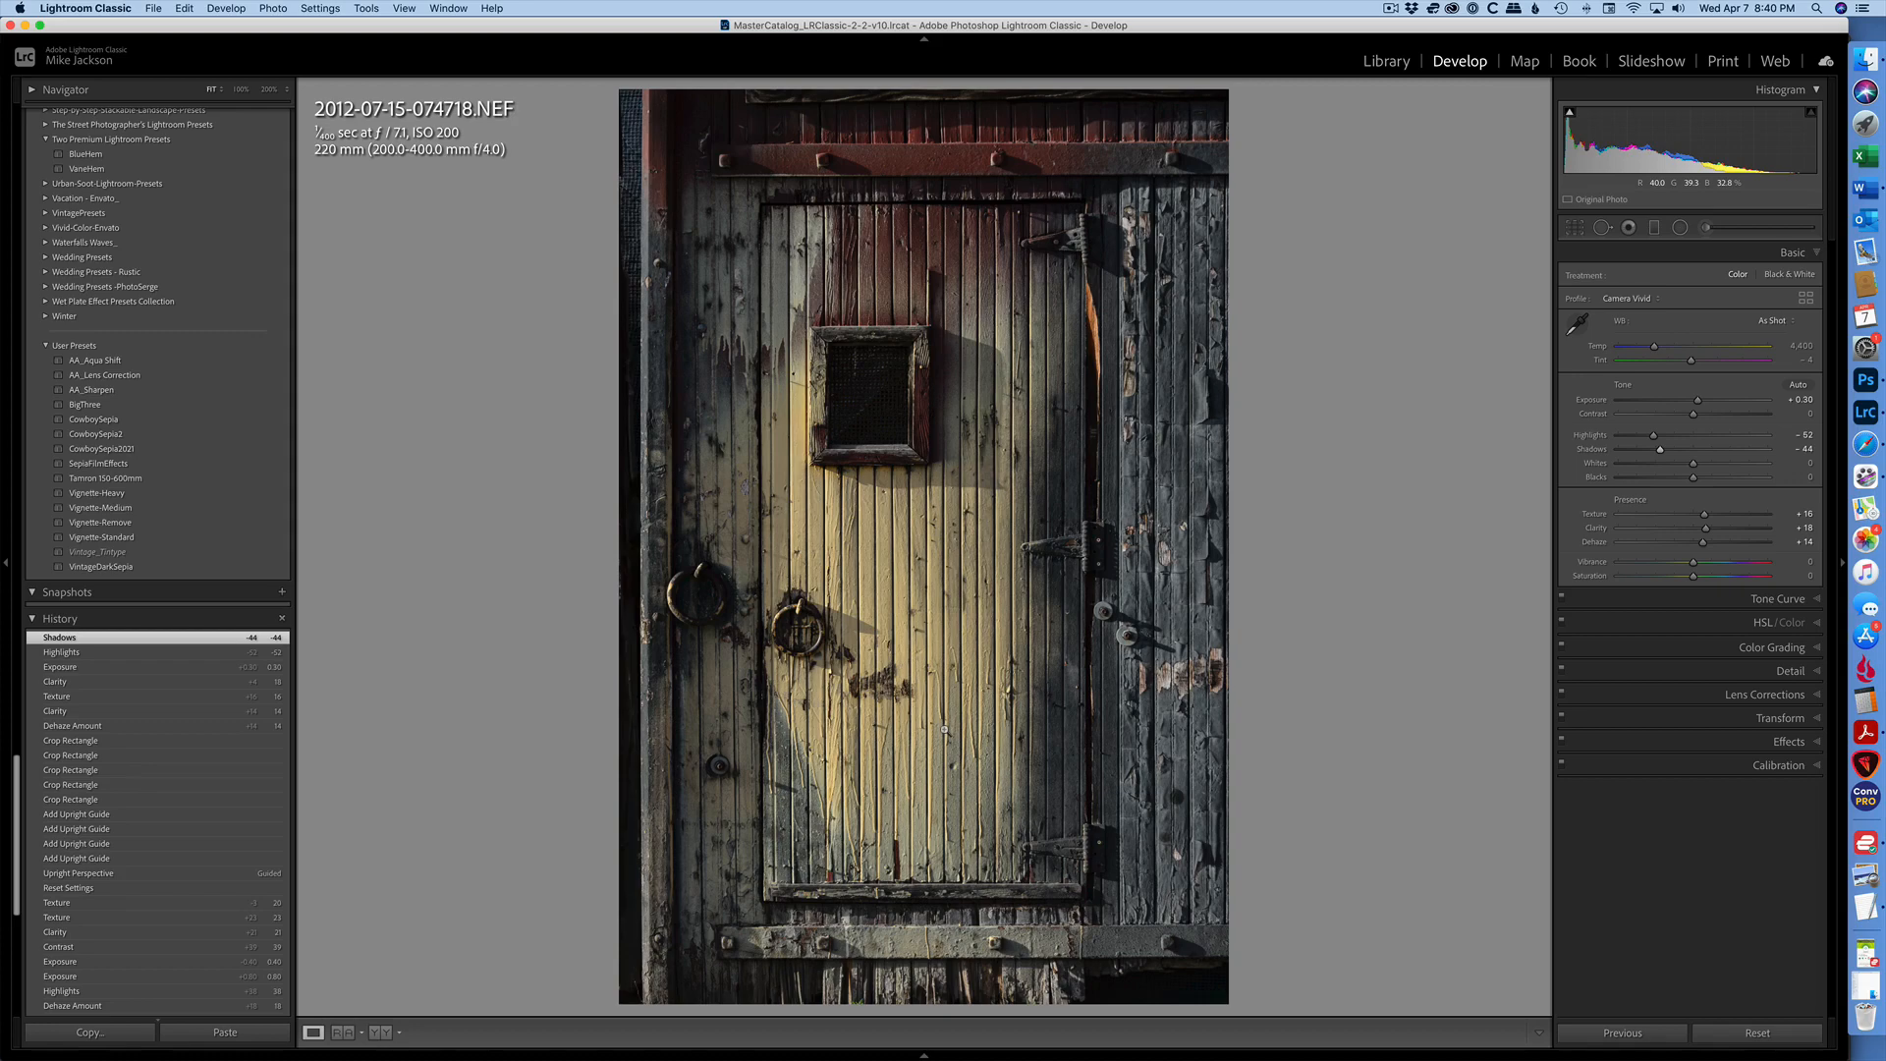
- Correct the night-sky house photo with Guided Upright, drawing vertical guides along both outer walls, and set Aspect to -100
key("Right")
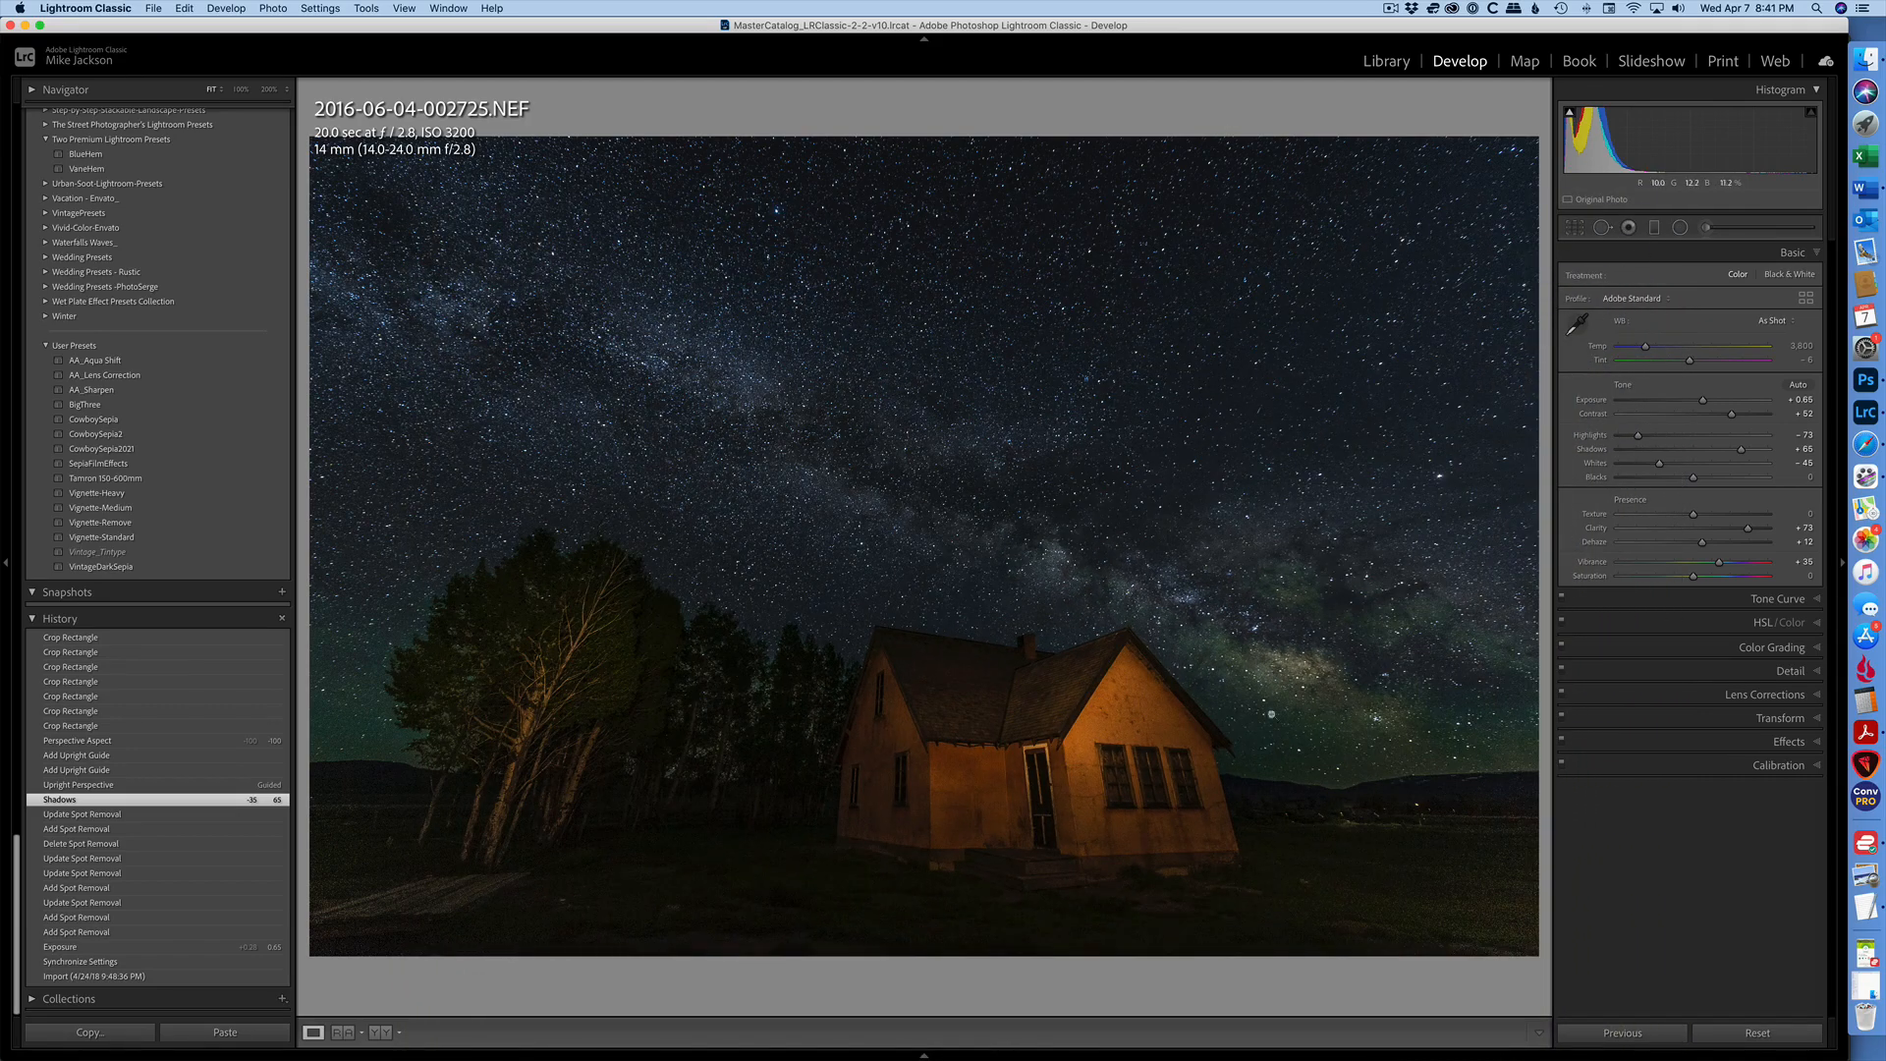
left_click(1784, 719)
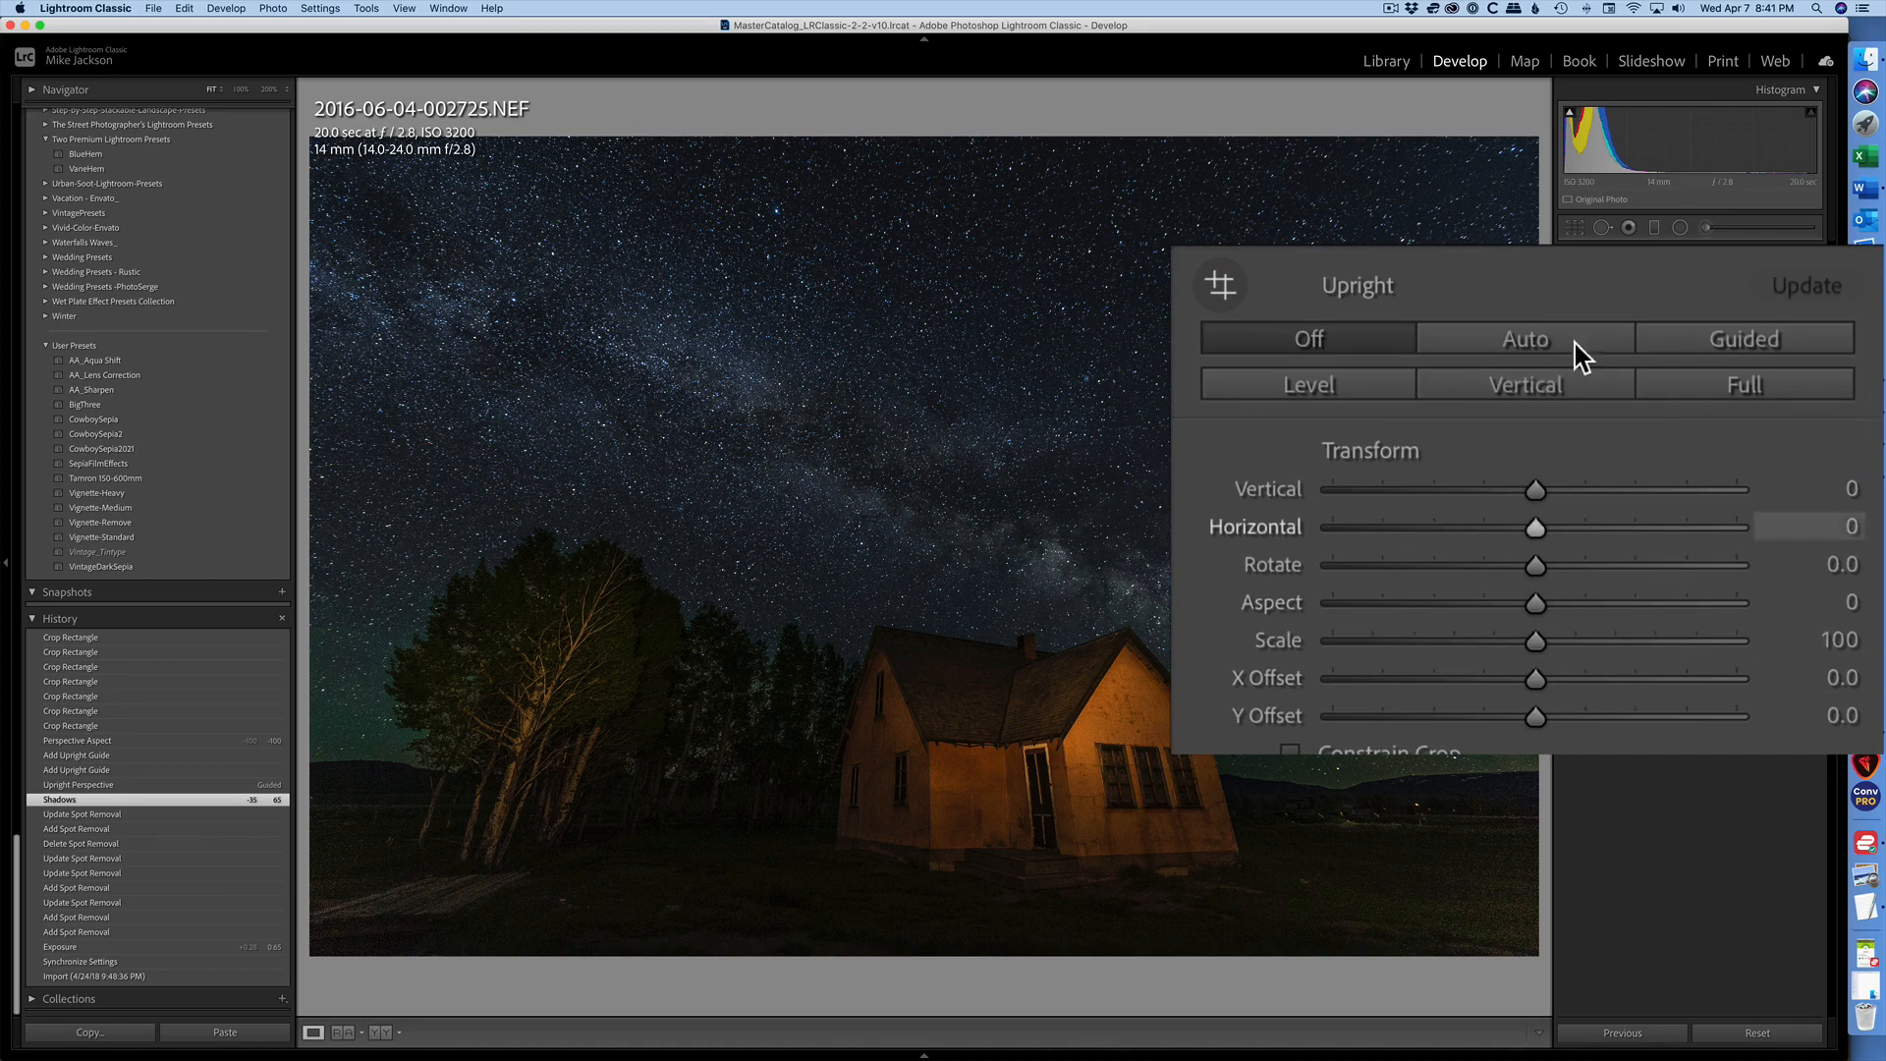
left_click(1762, 444)
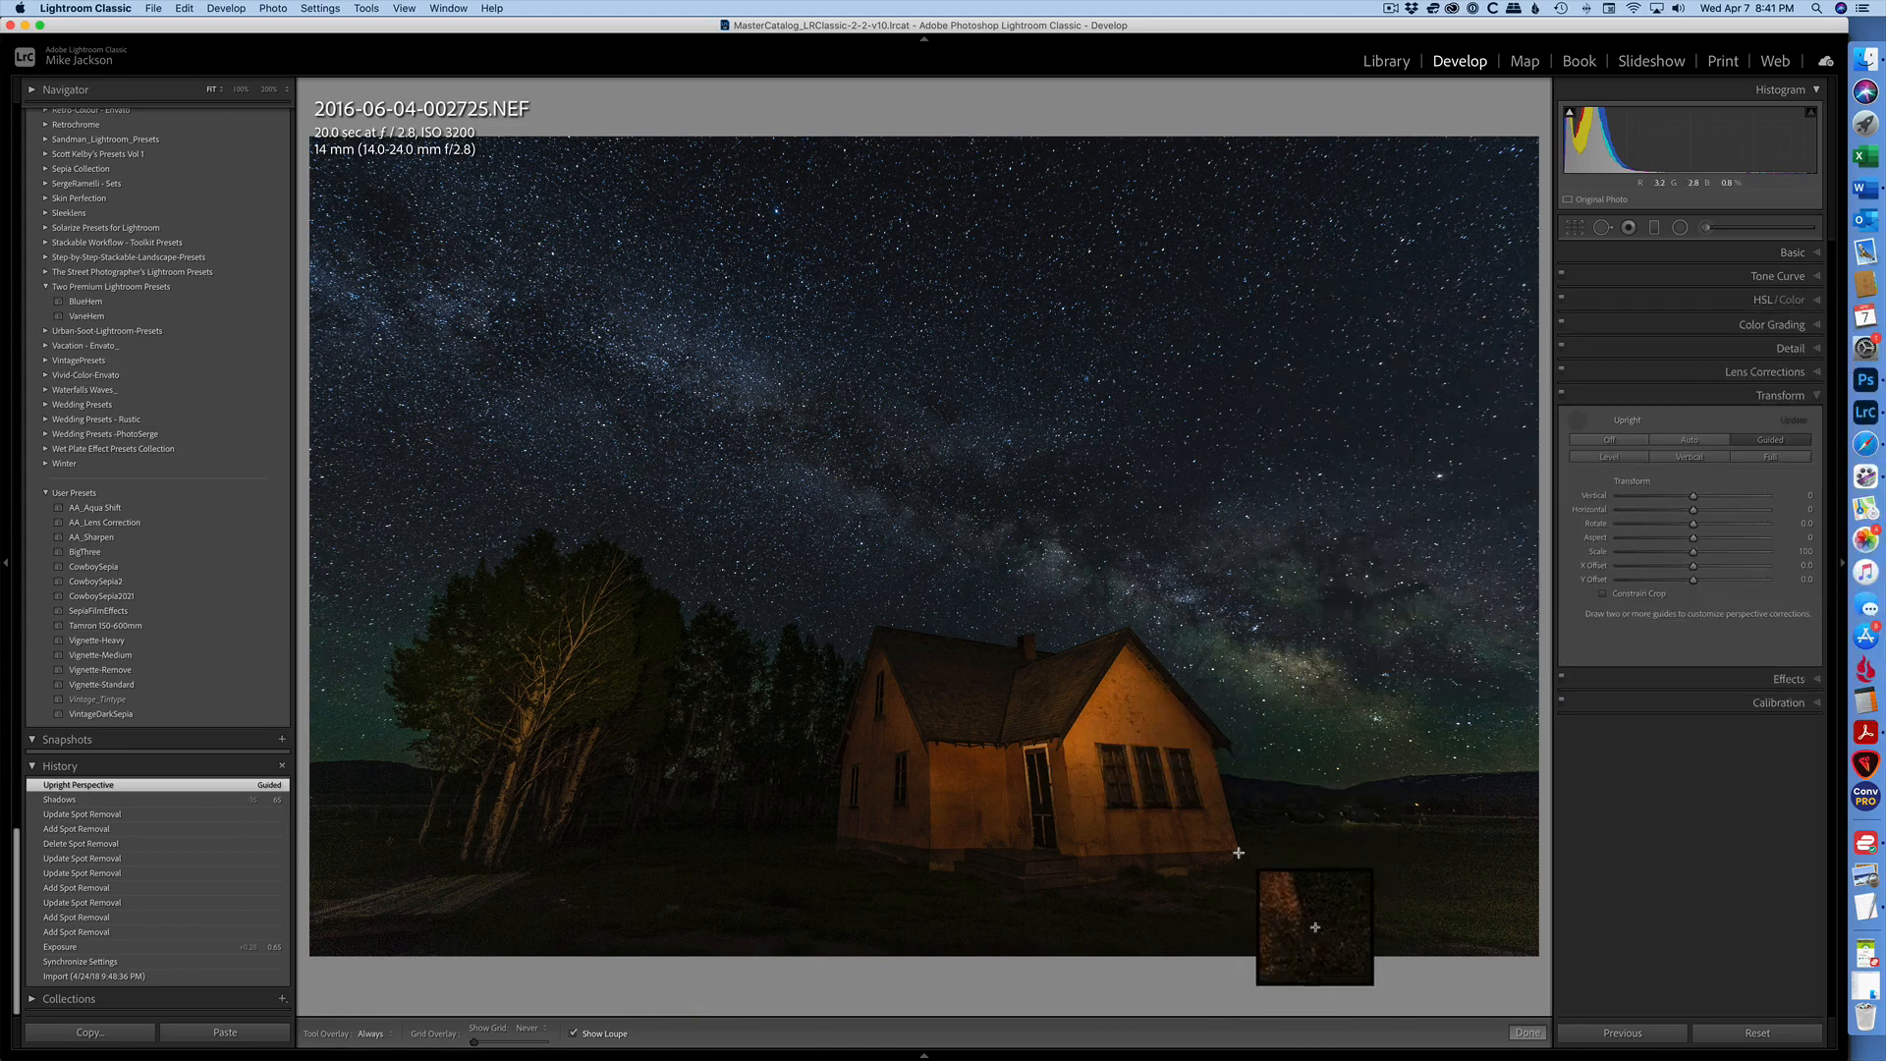
mouse_move(1239, 852)
left_mouse_down()
mouse_move(1085, 464)
mouse_move(1164, 463)
mouse_move(1138, 465)
left_mouse_up()
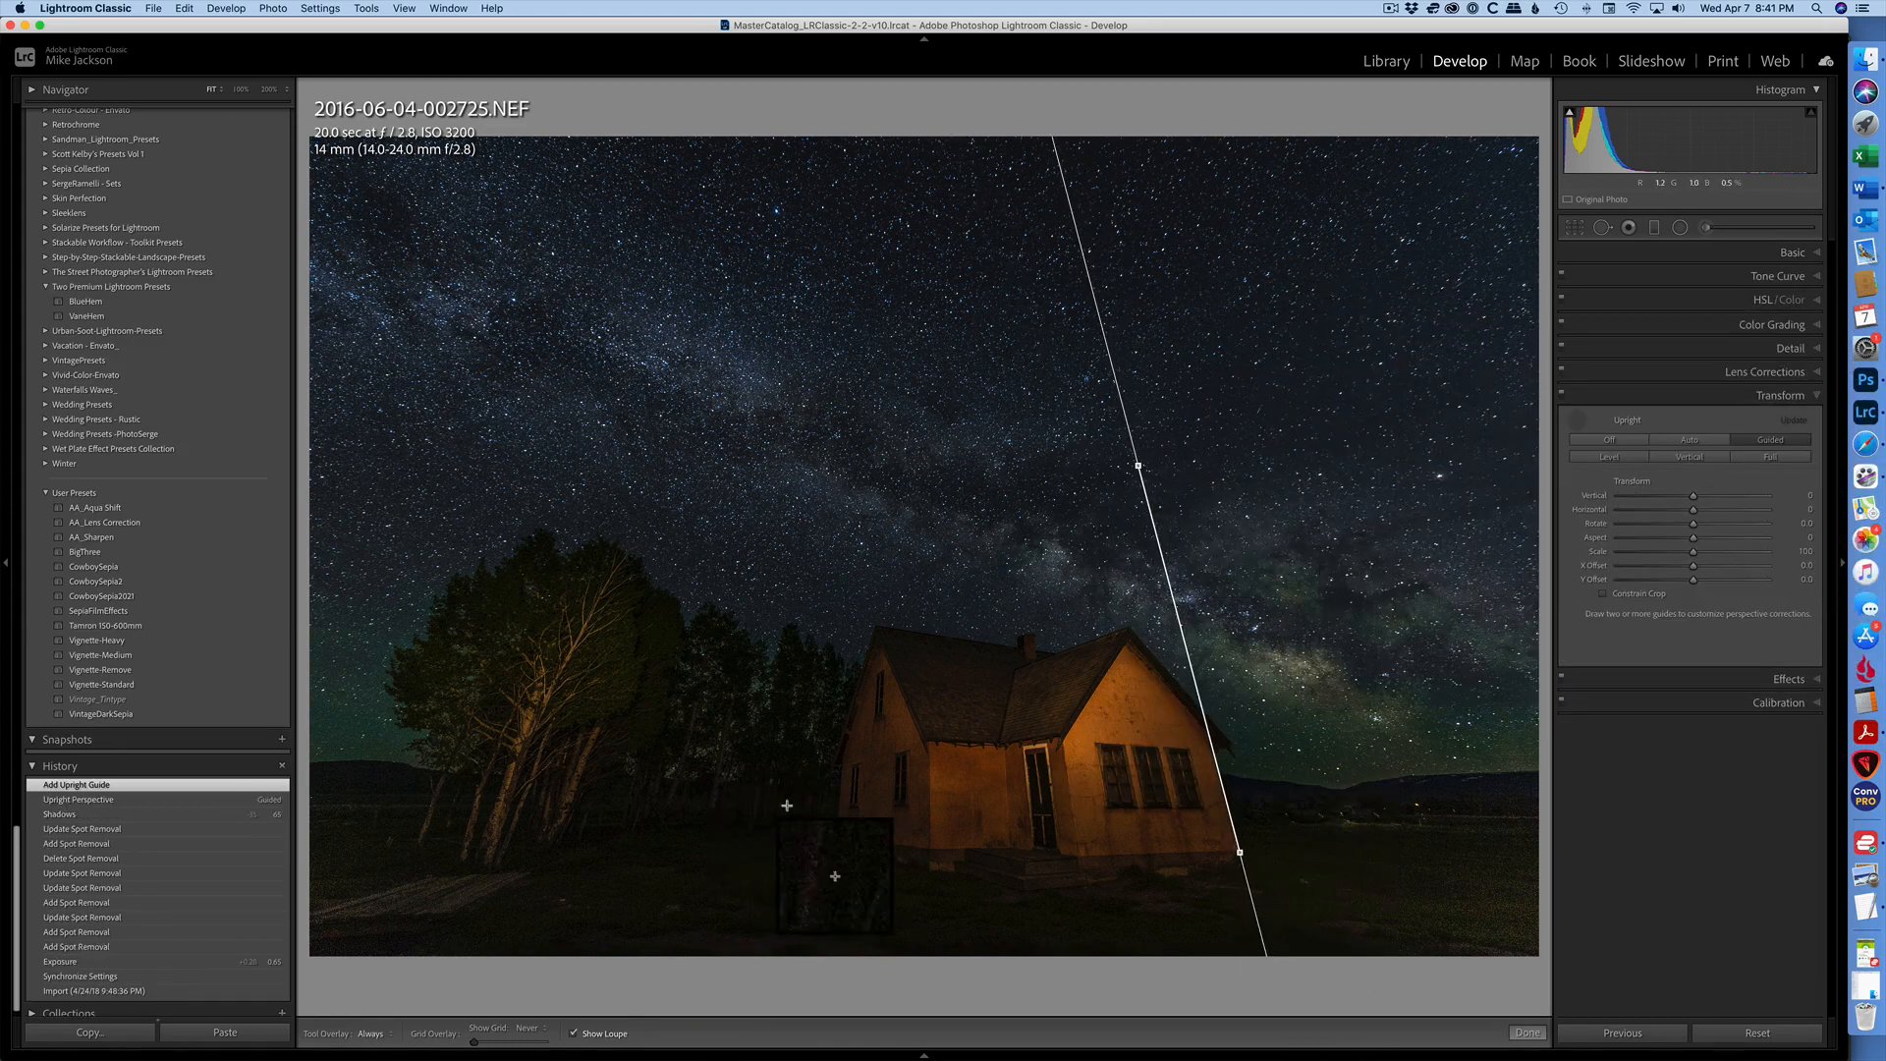
left_click_drag(834, 833, 846, 586)
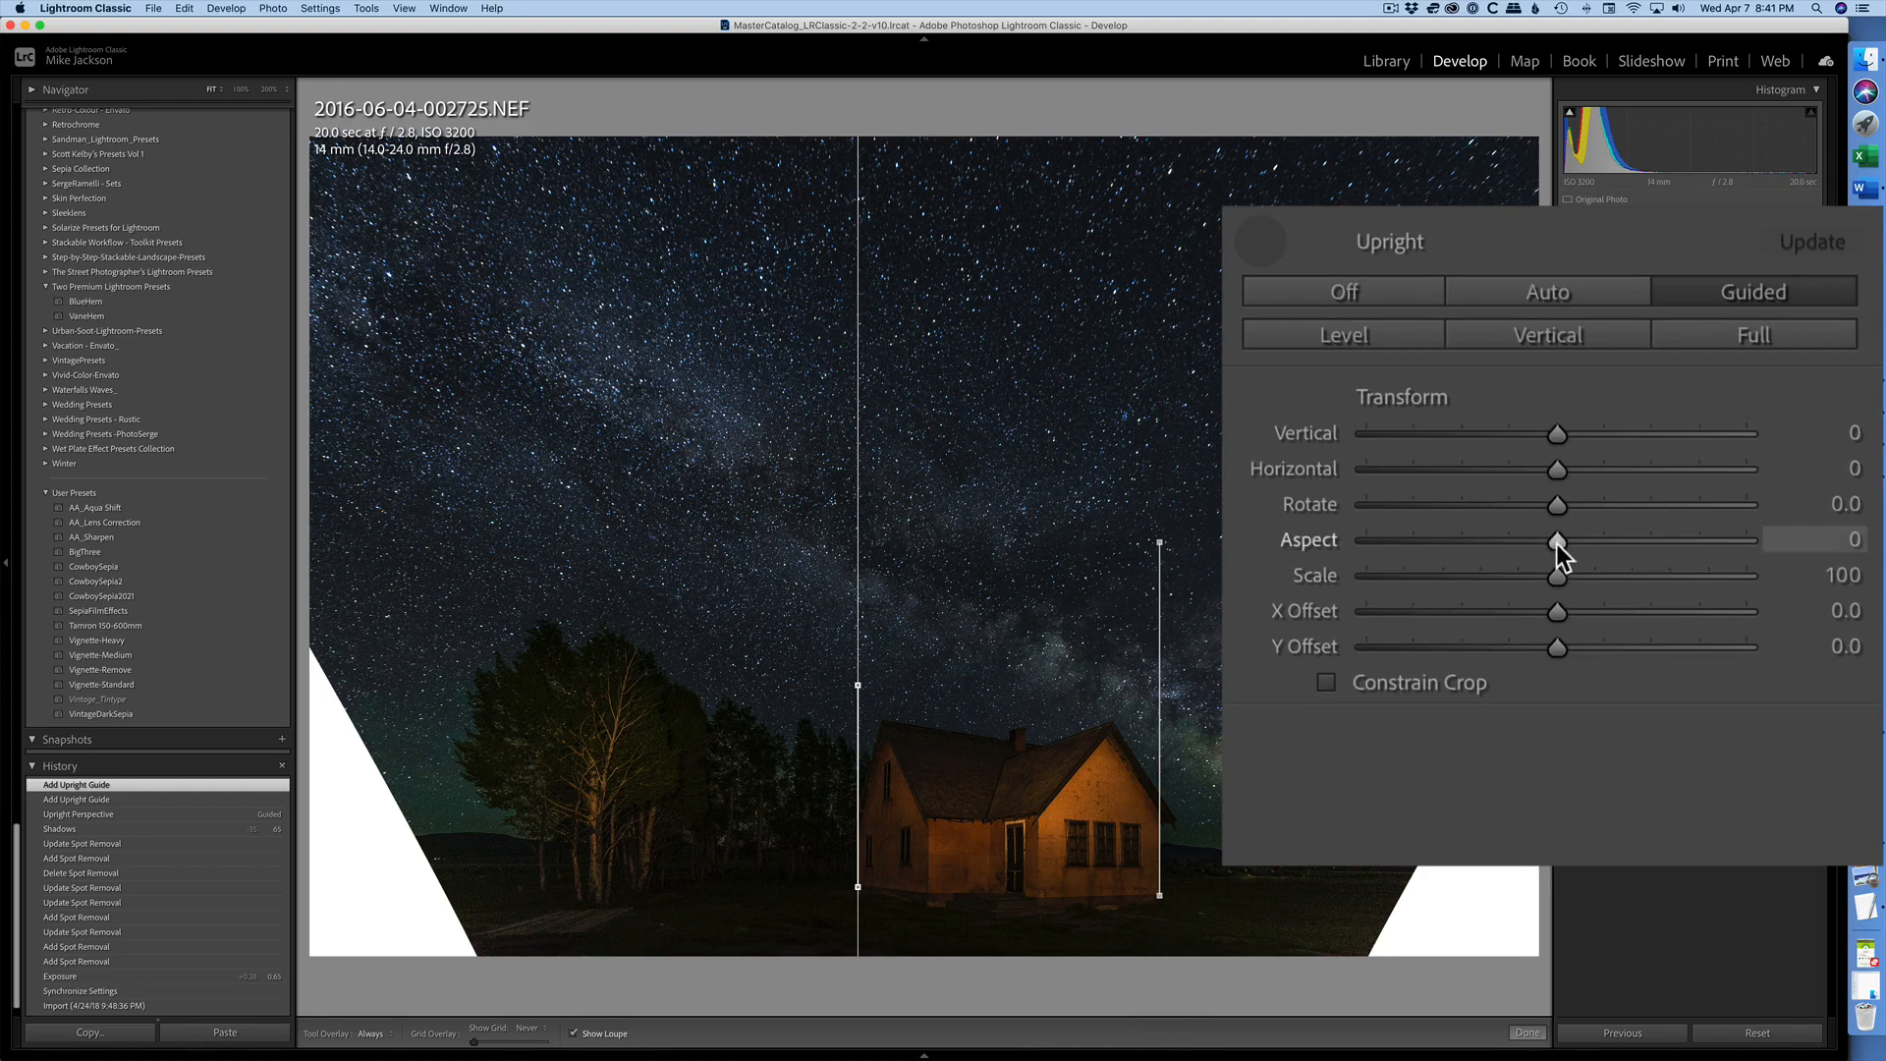
left_click_drag(1556, 542, 1254, 560)
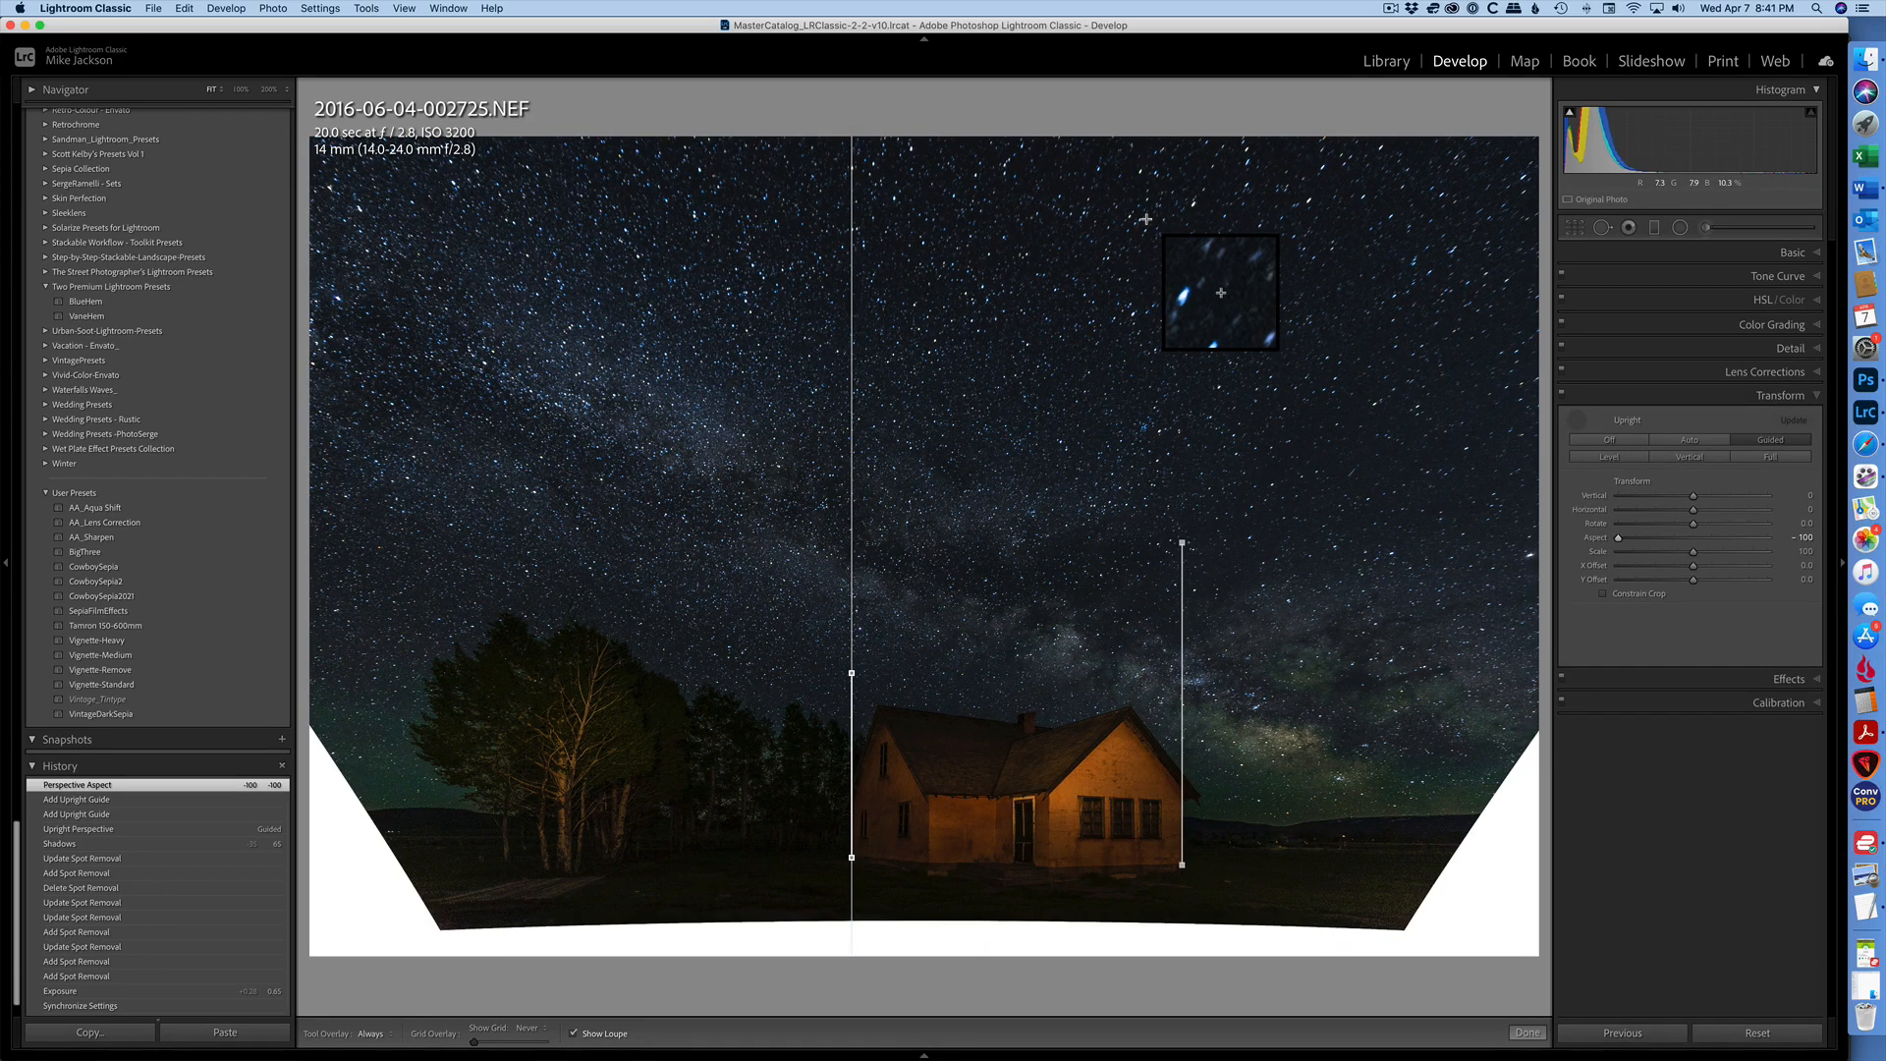
- Crop the night-sky house photo to exclude the white areas along its sides and lower edge, trim some sky, and apply the crop
key("r")
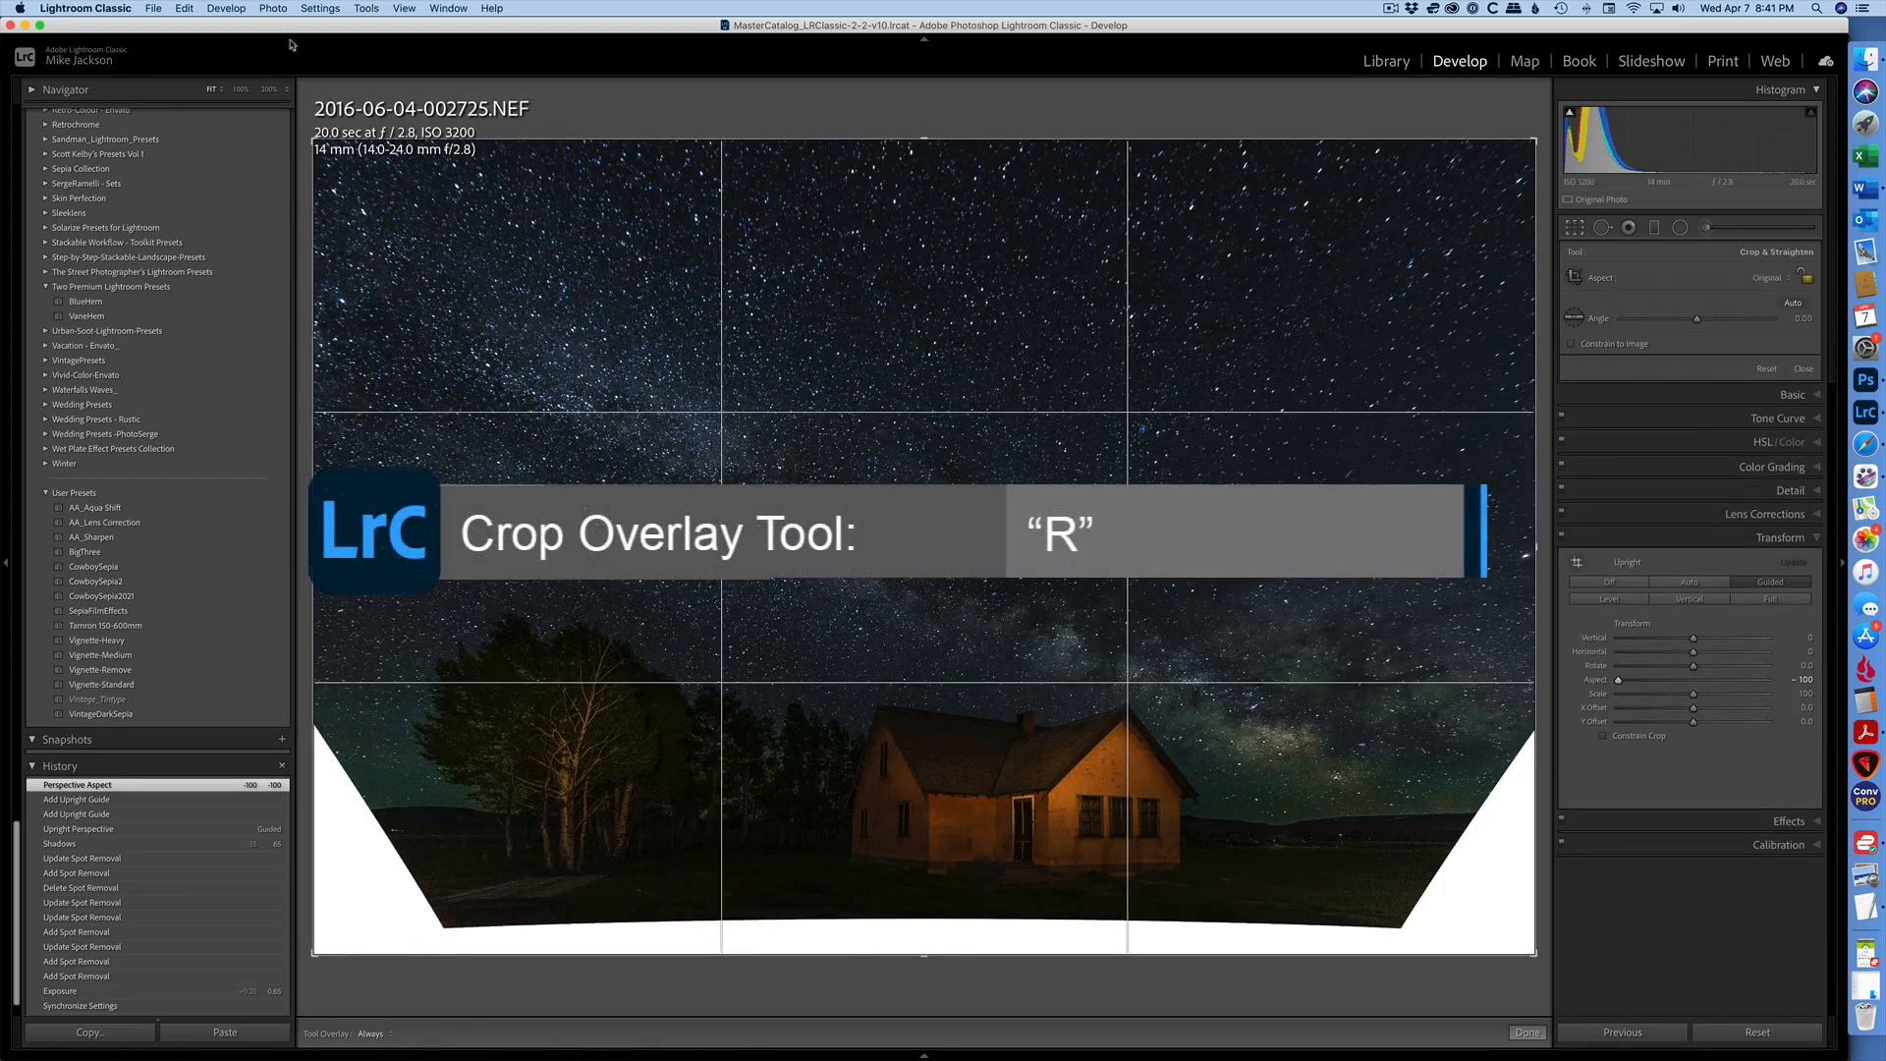
left_click_drag(314, 141, 380, 154)
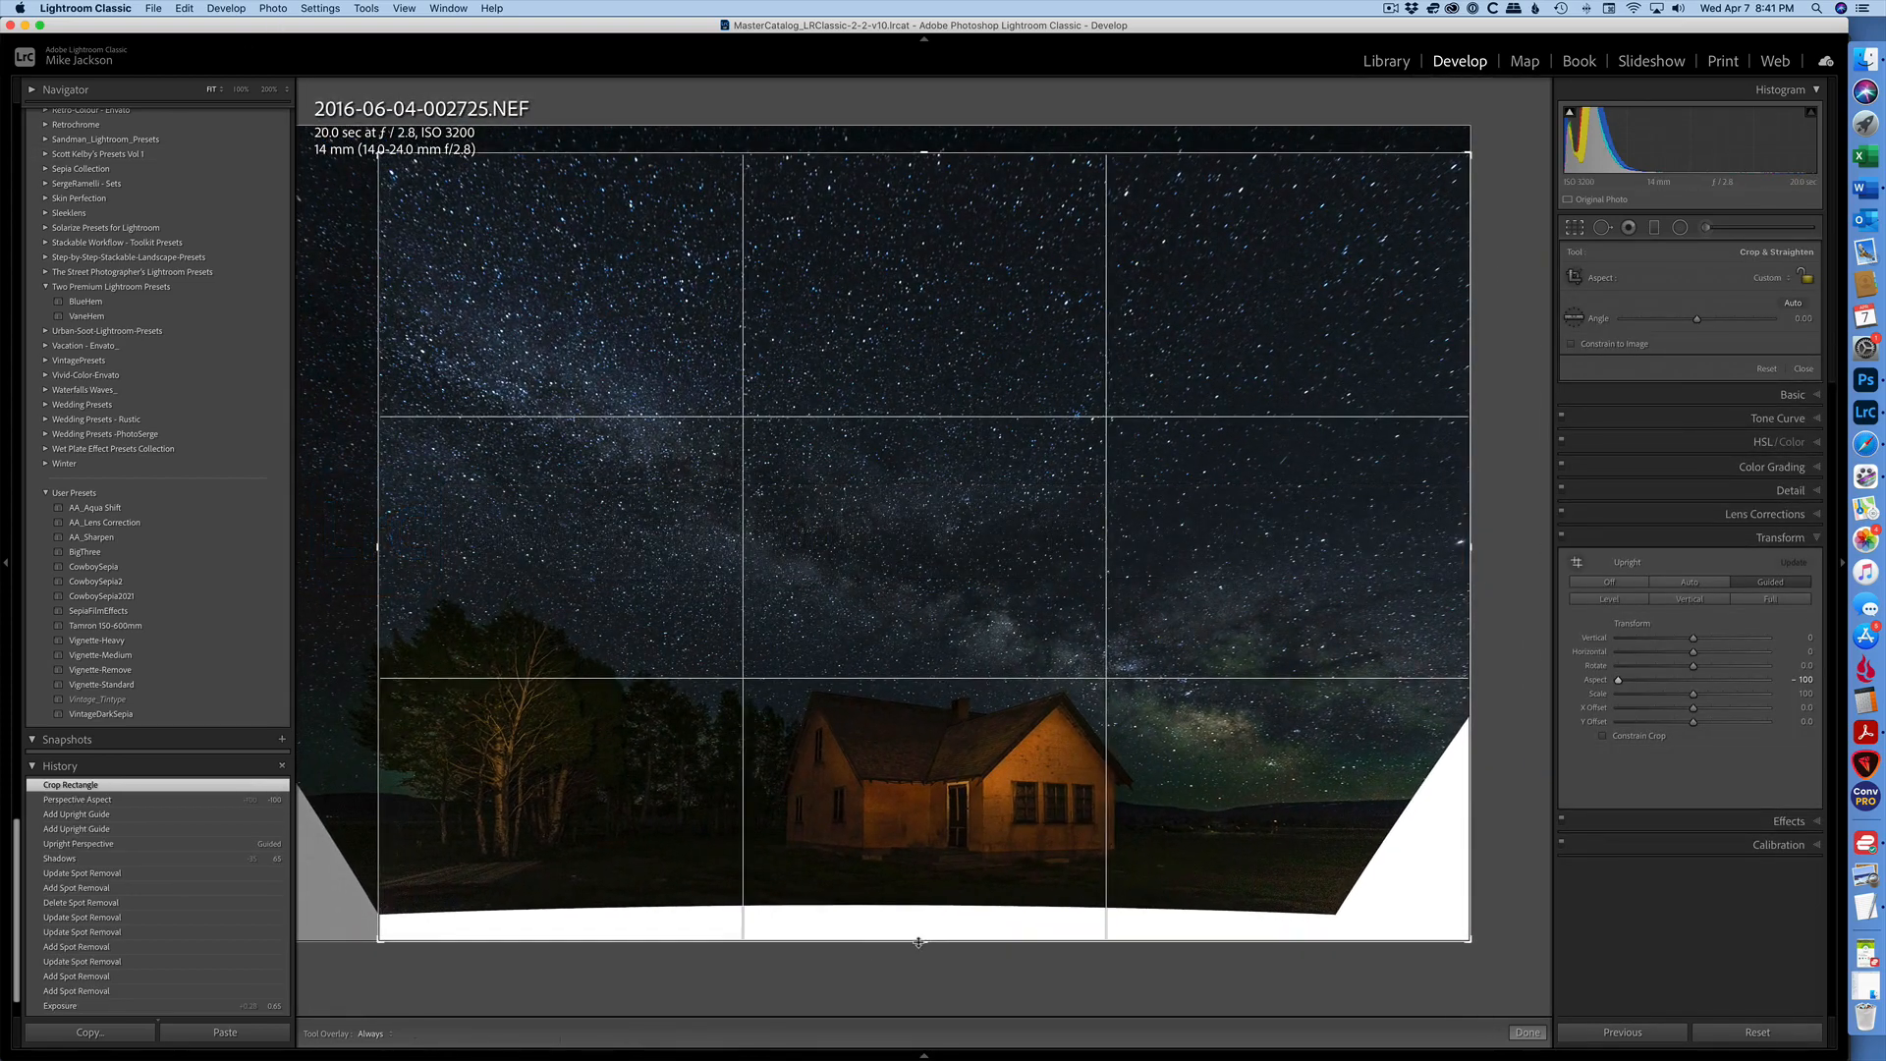
left_click_drag(927, 941, 928, 920)
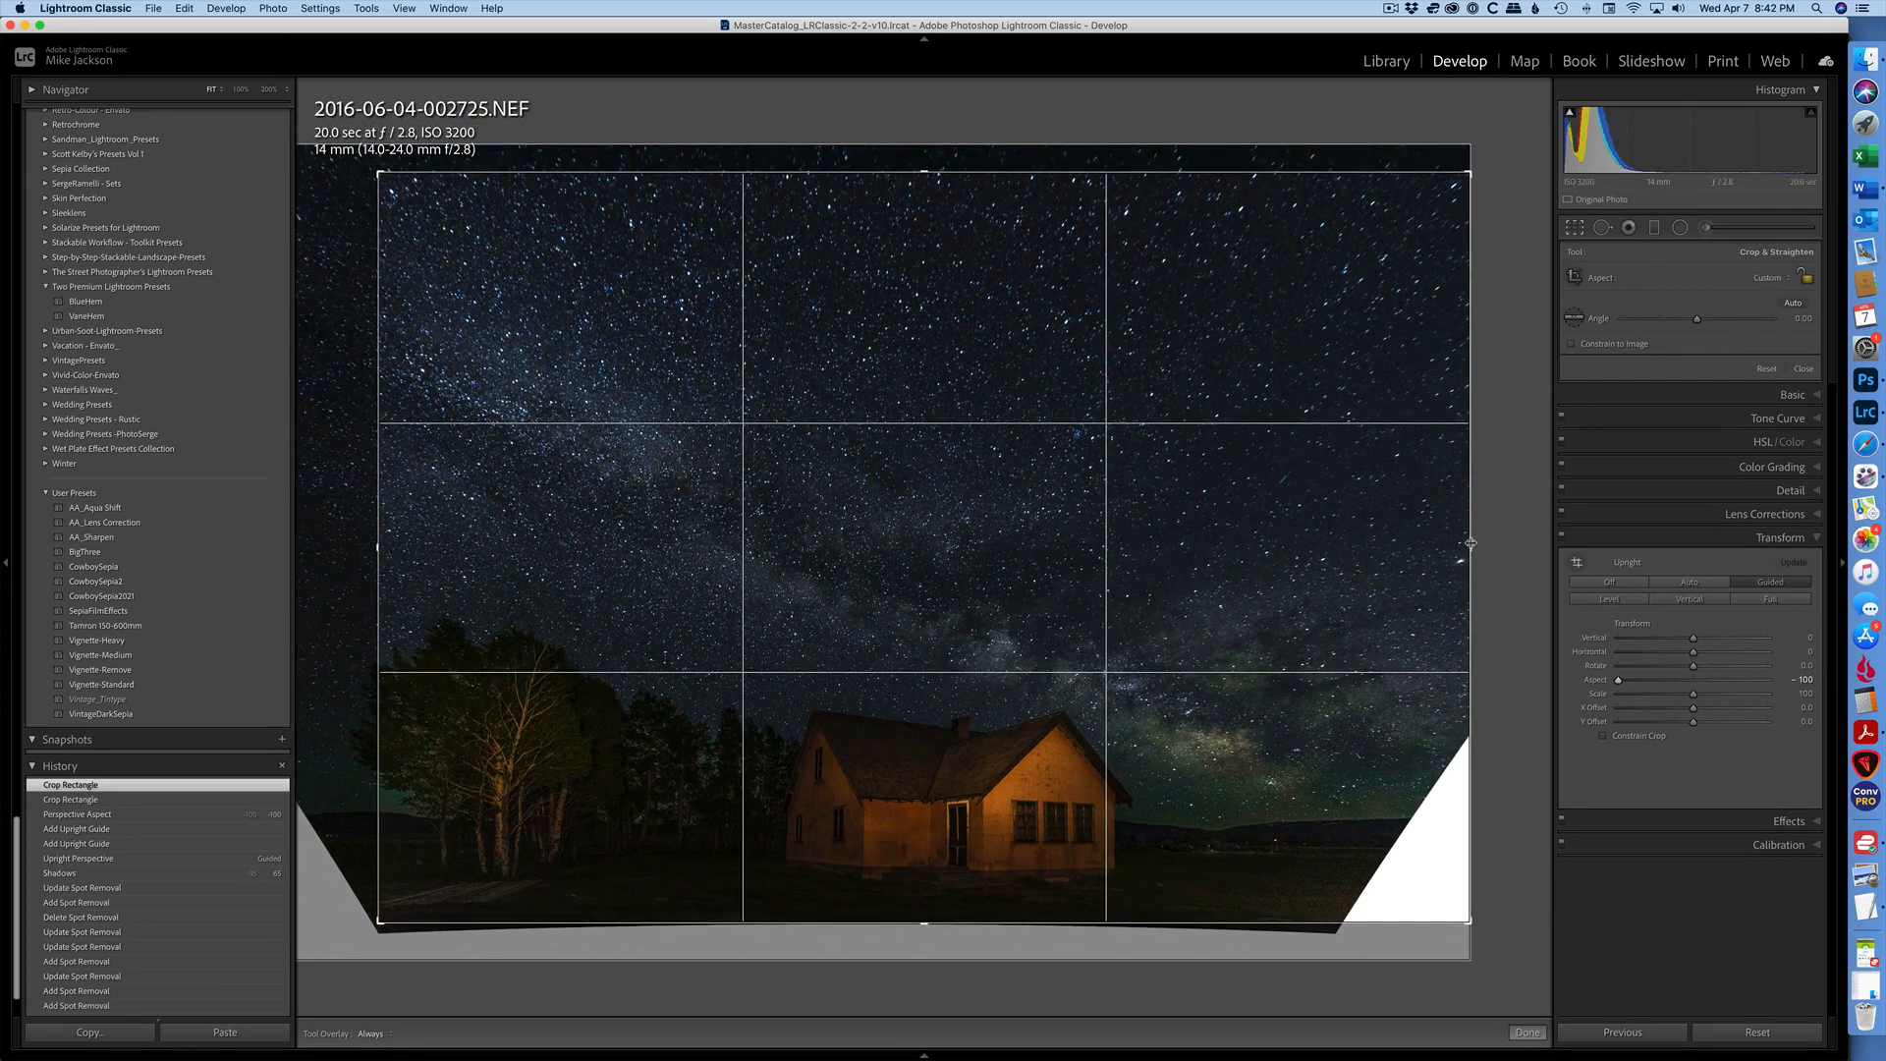
left_click_drag(1466, 547, 1375, 550)
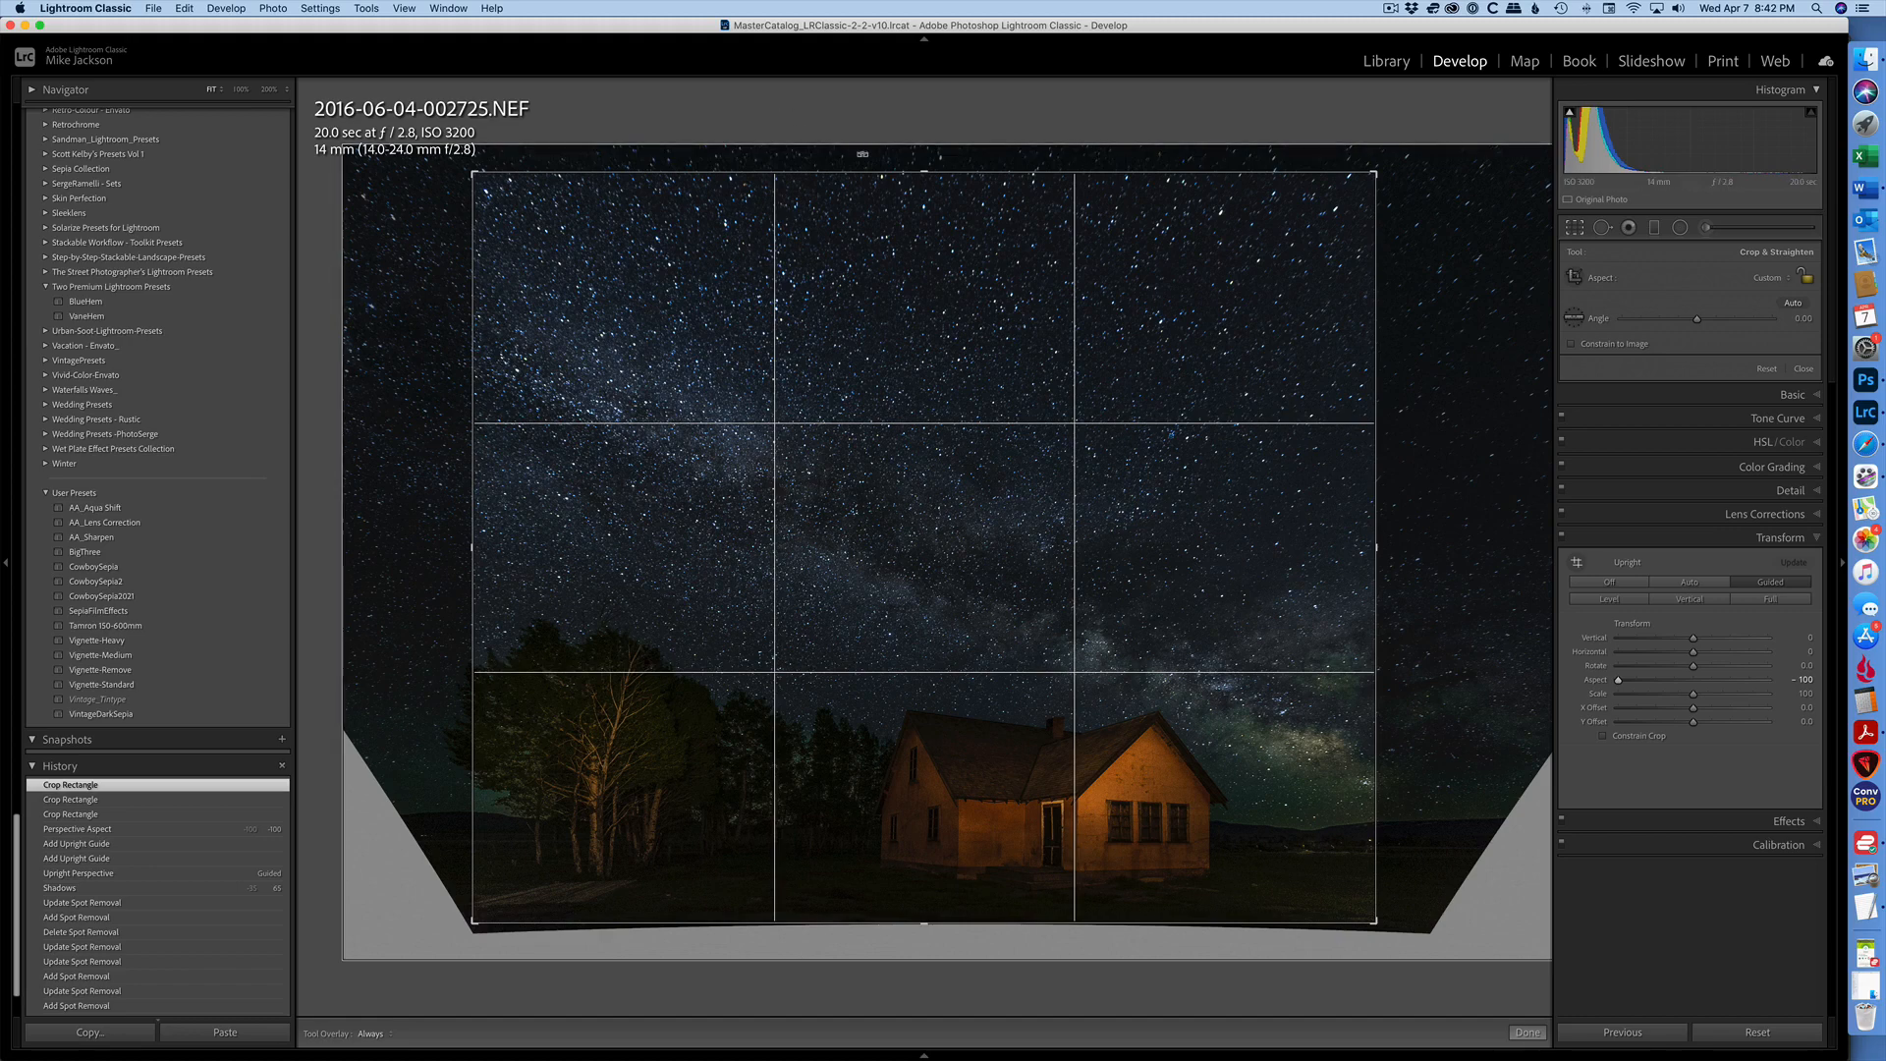
left_click_drag(927, 172, 927, 241)
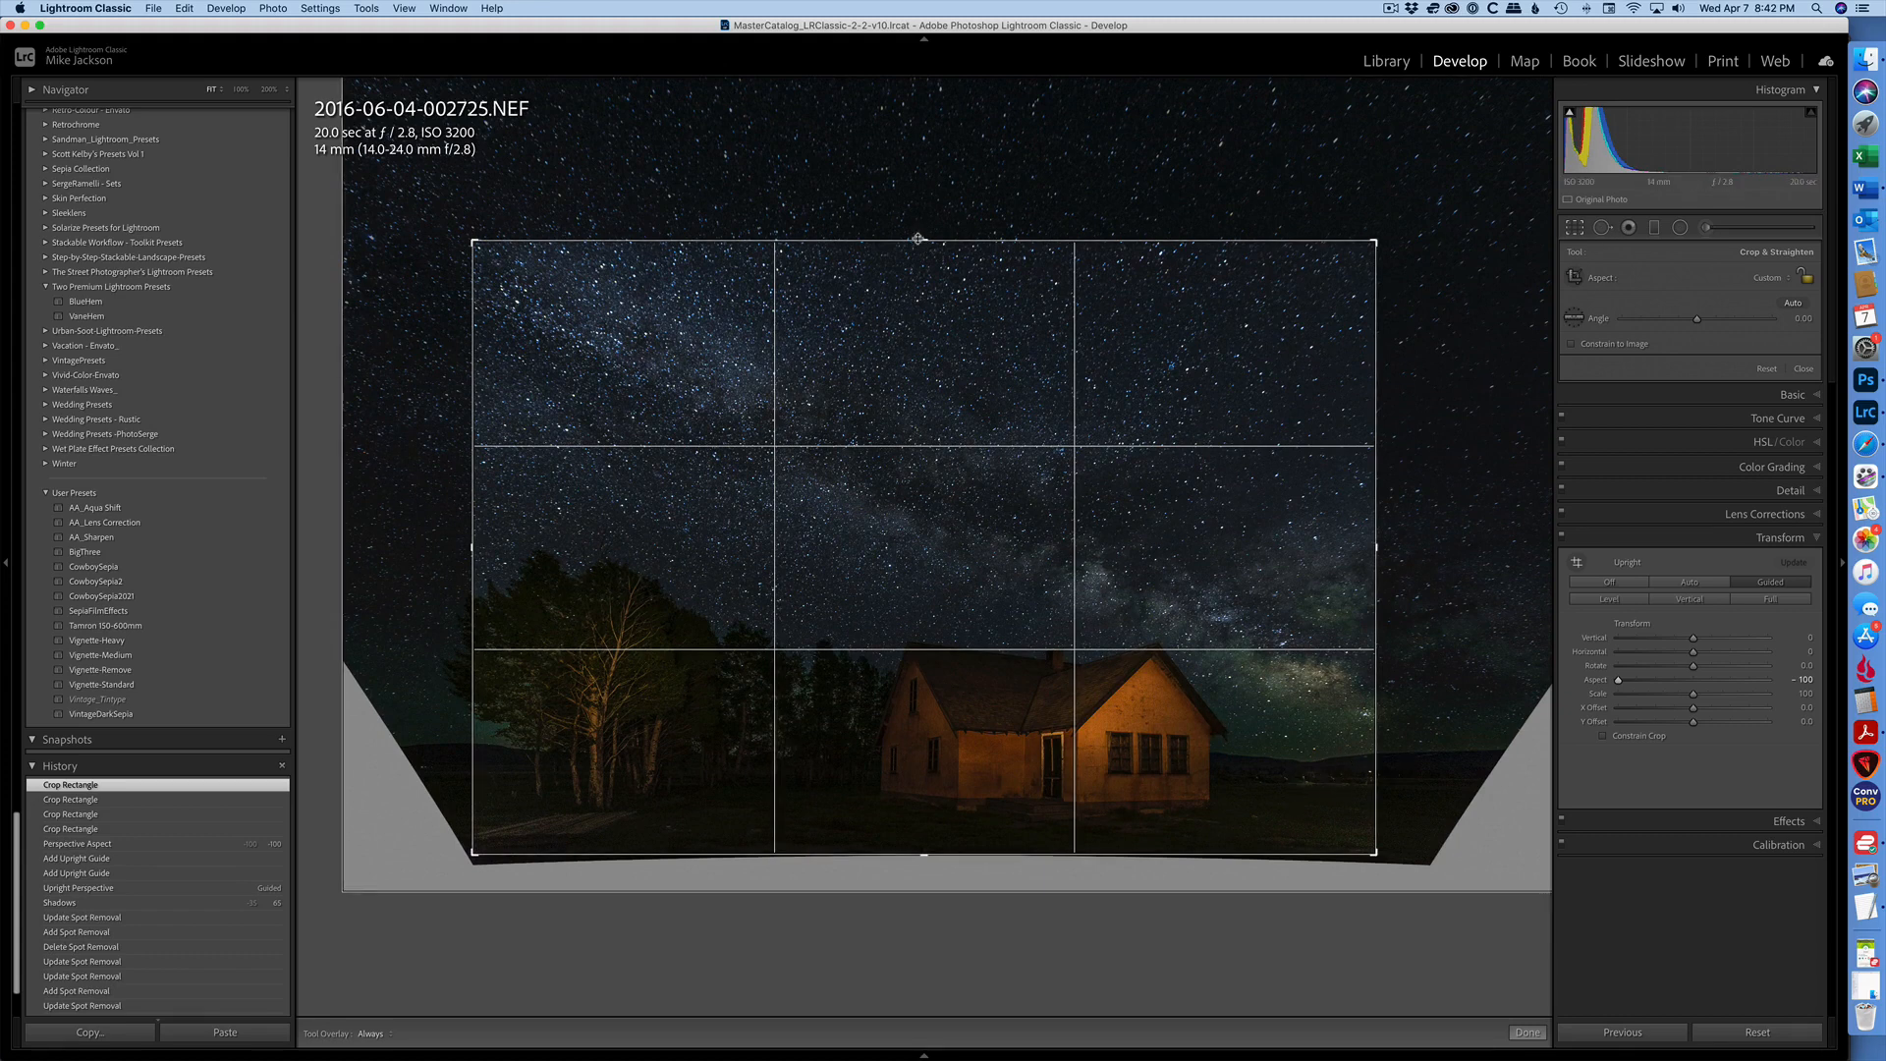
left_click_drag(917, 239, 919, 196)
key("Return")
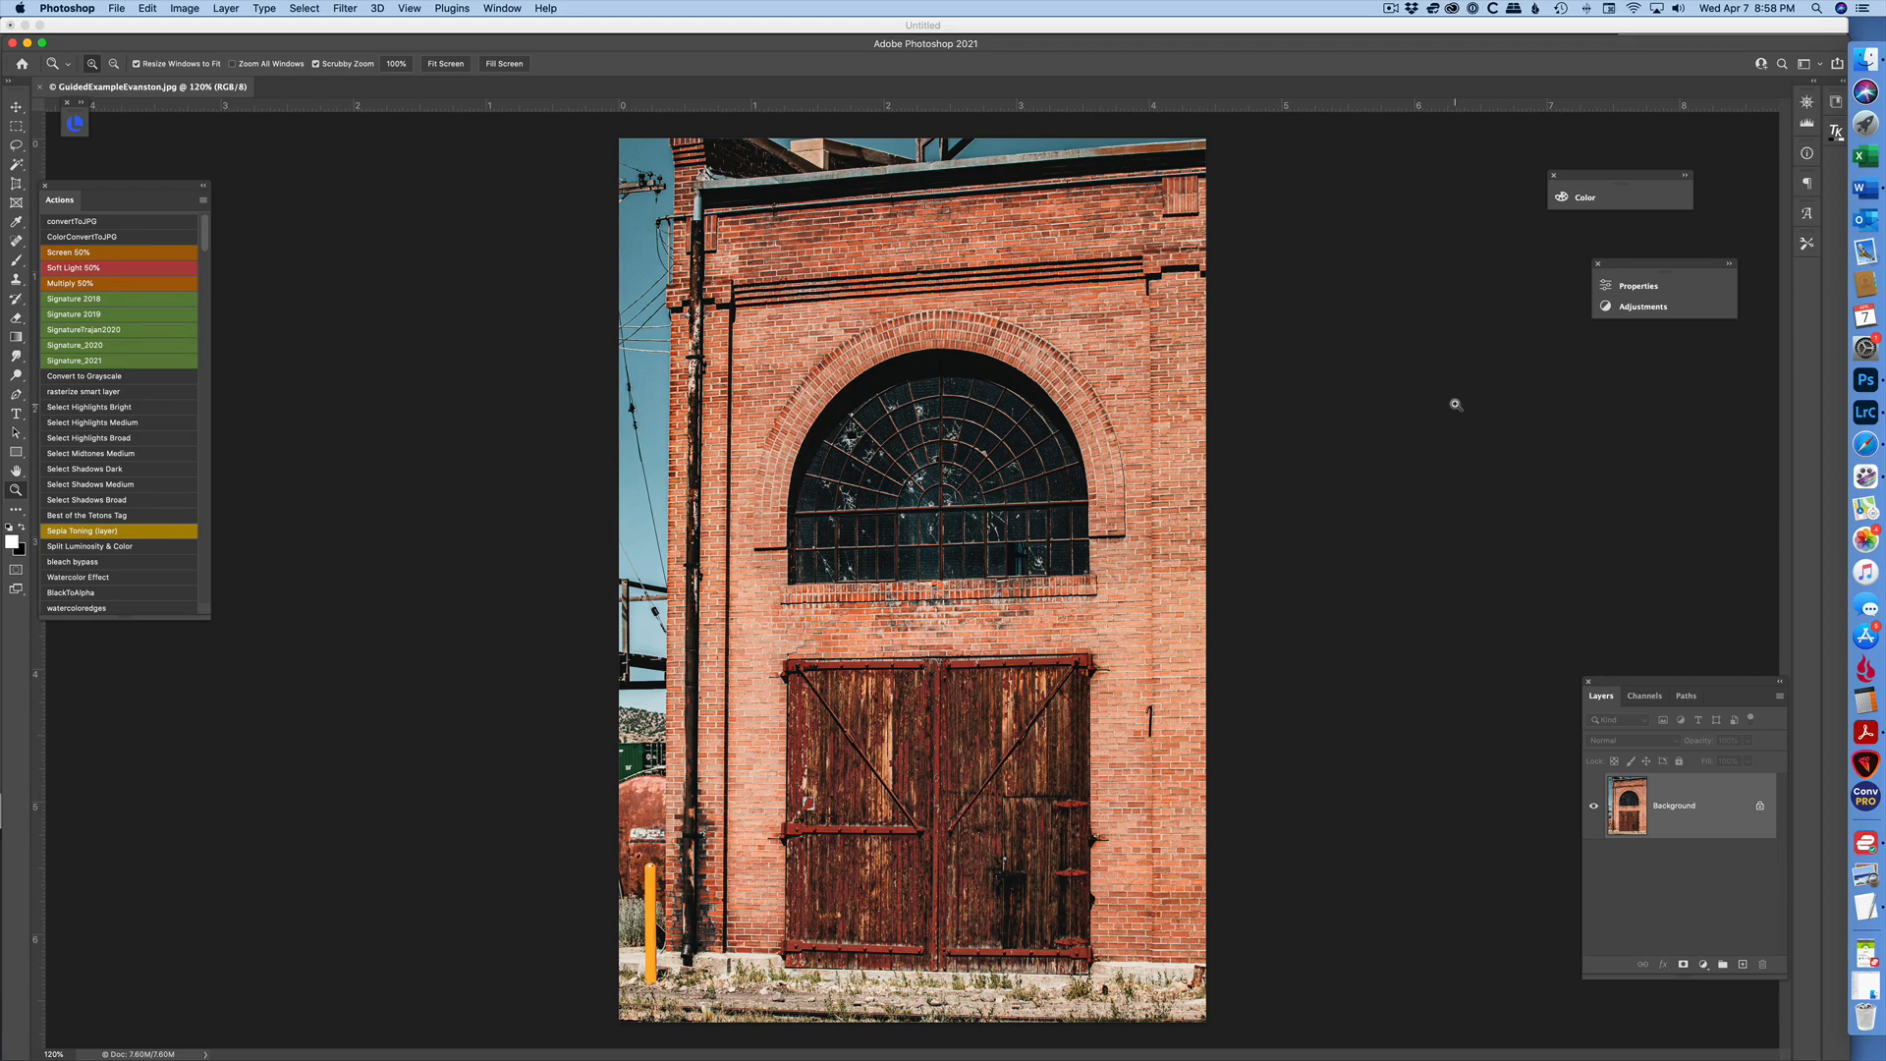
- Start Guided Upright in the Camera Raw Filter and draw vertical guides along the brick building's outer corner and the pilaster edge beyond the doors
left_click(343, 9)
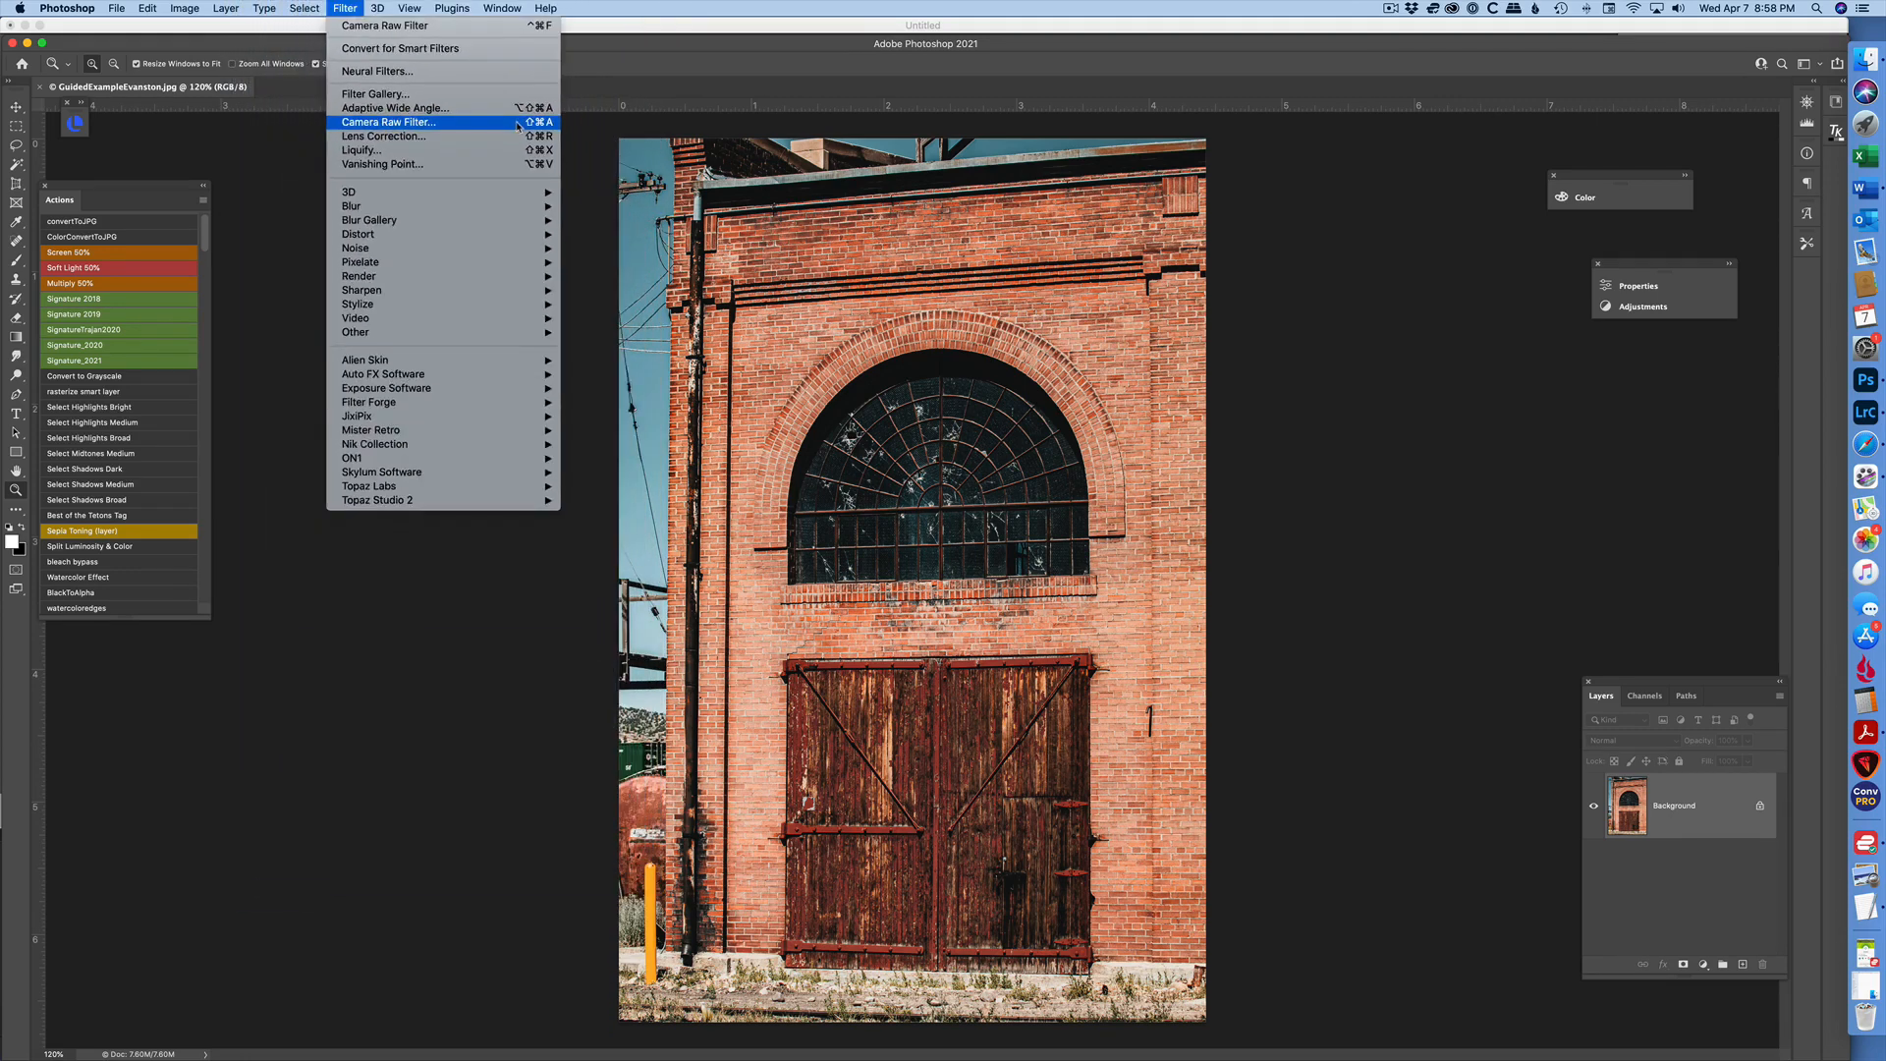
left_click(518, 123)
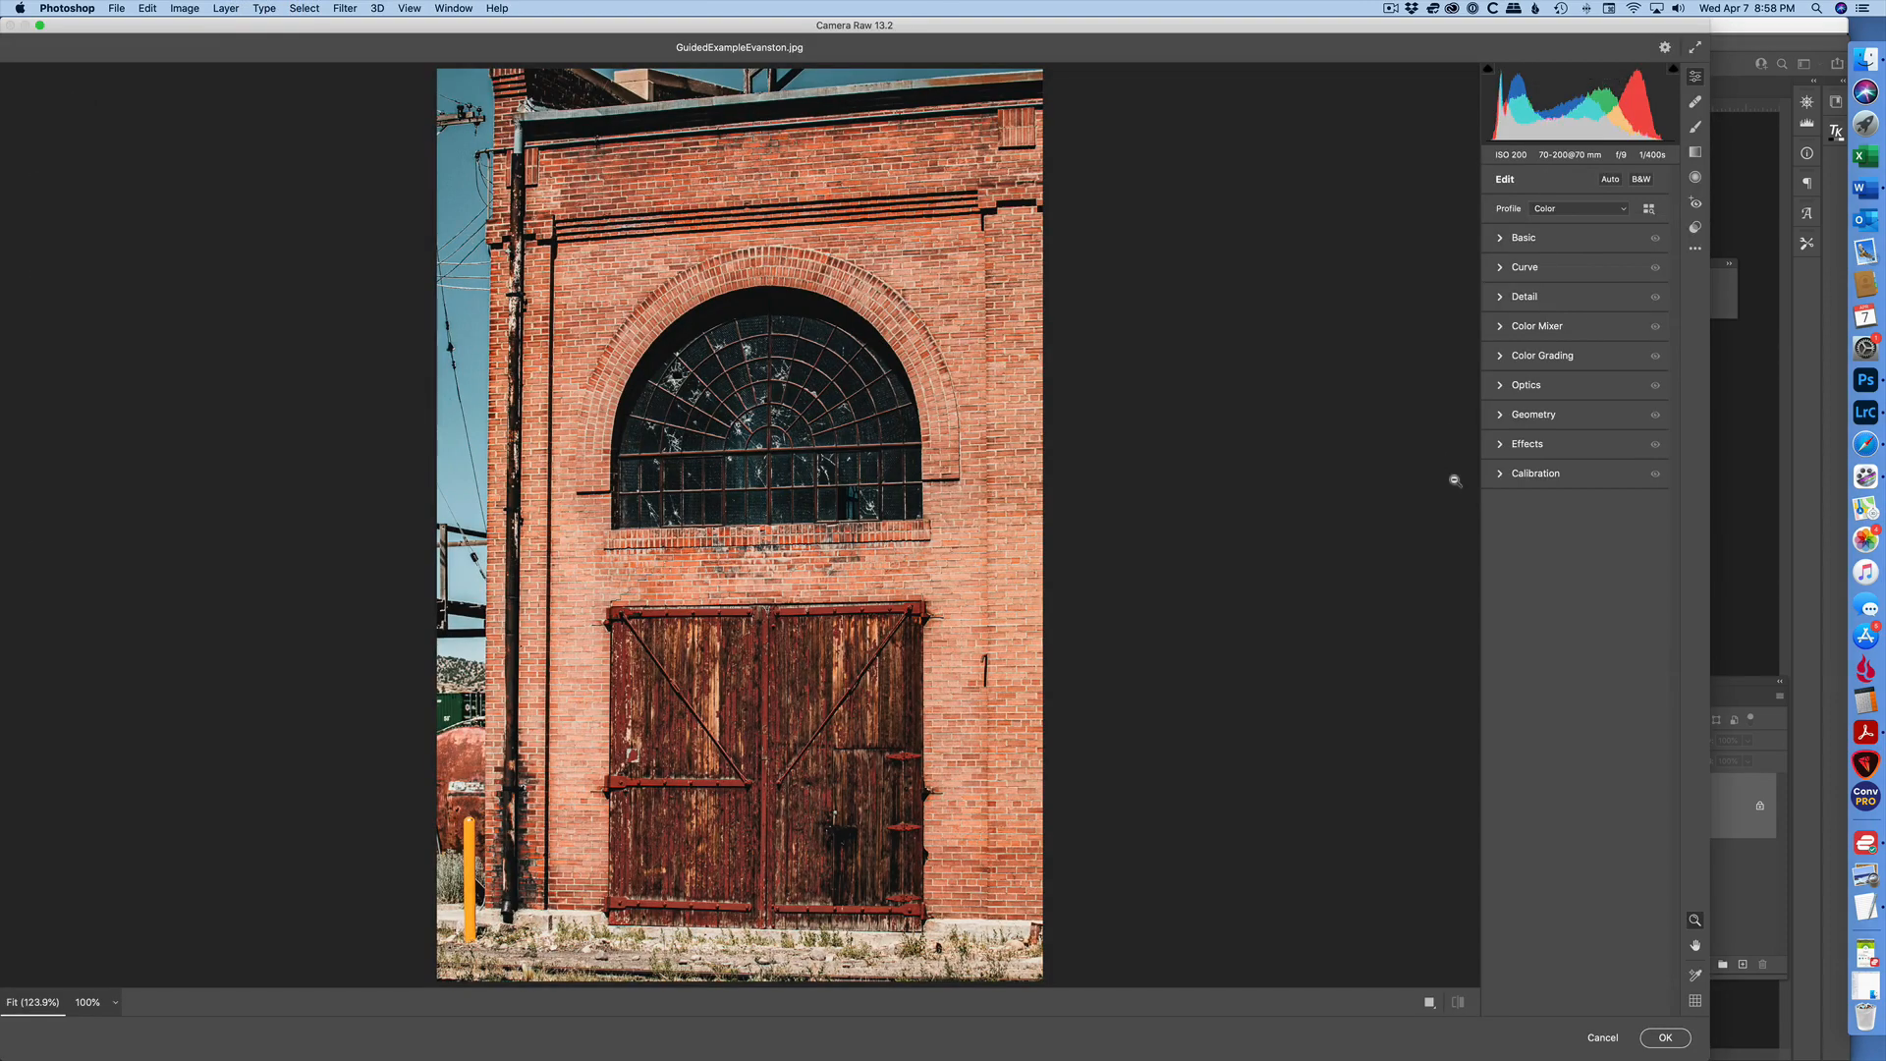
left_click(1403, 411)
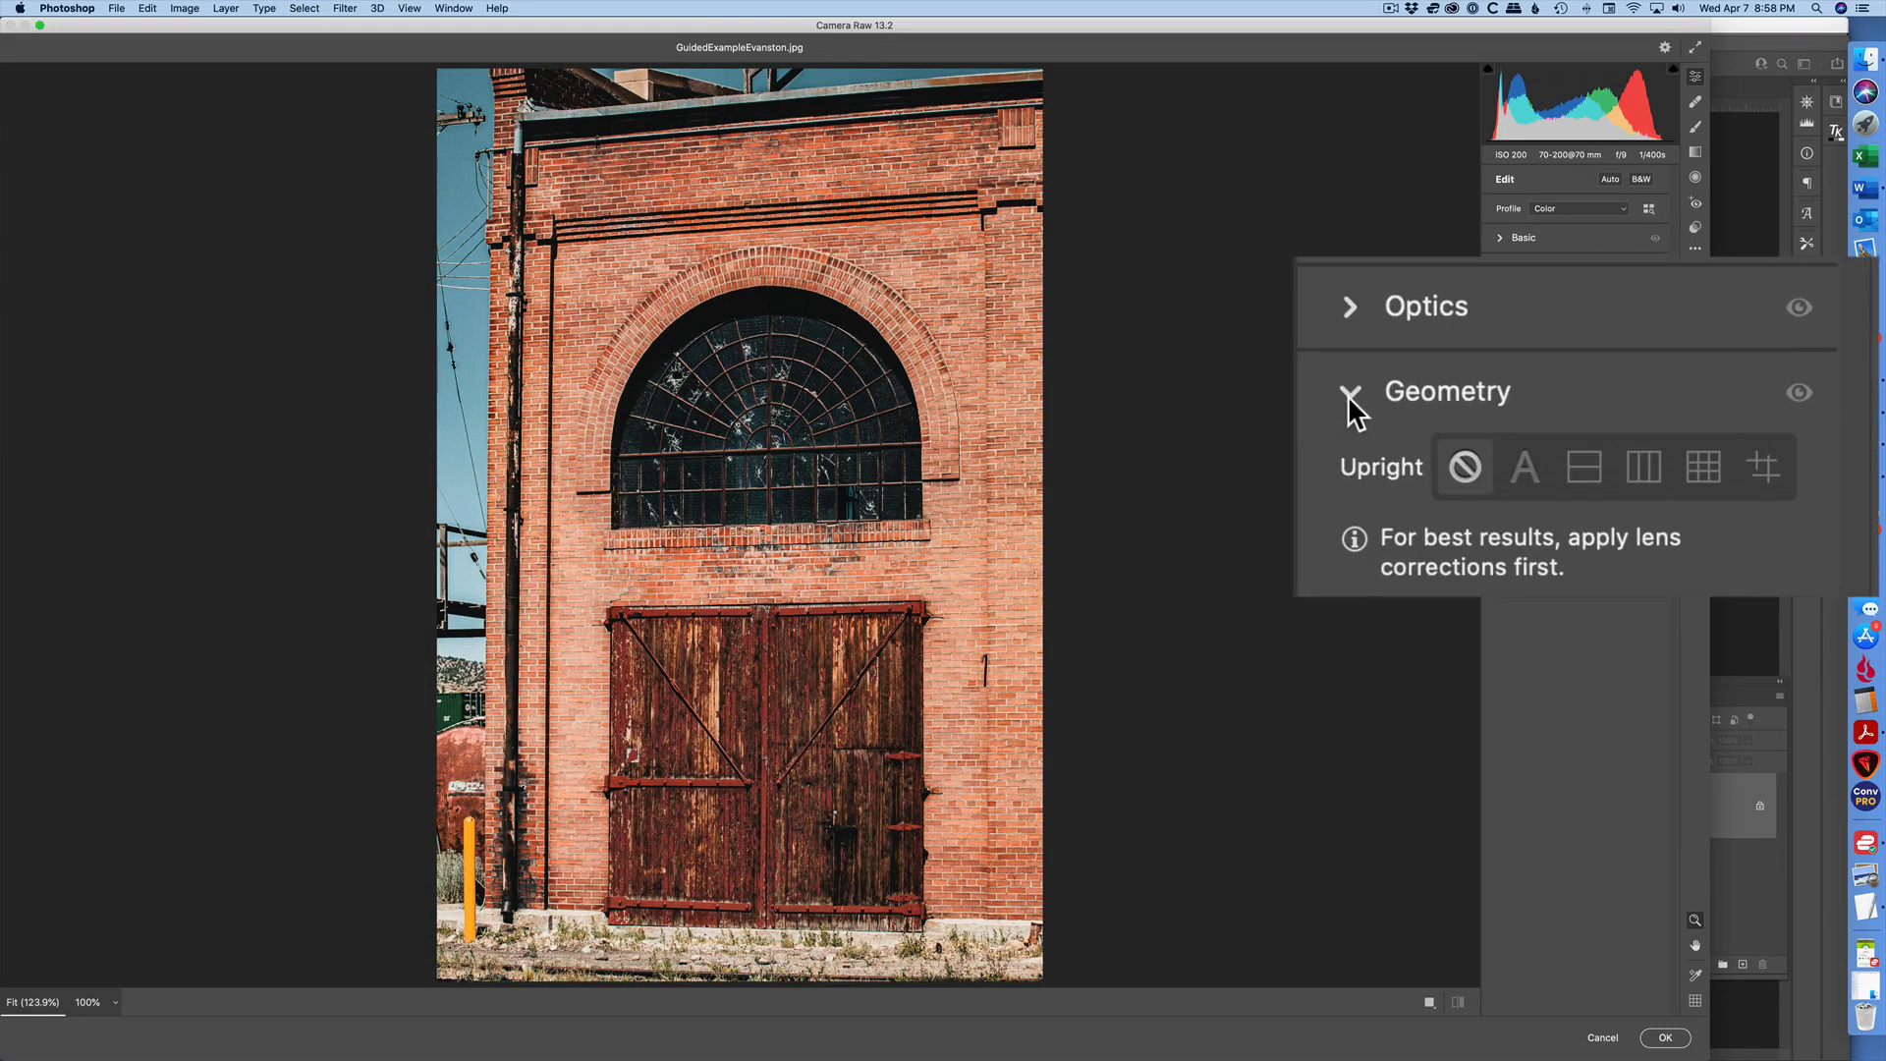
left_click(1763, 464)
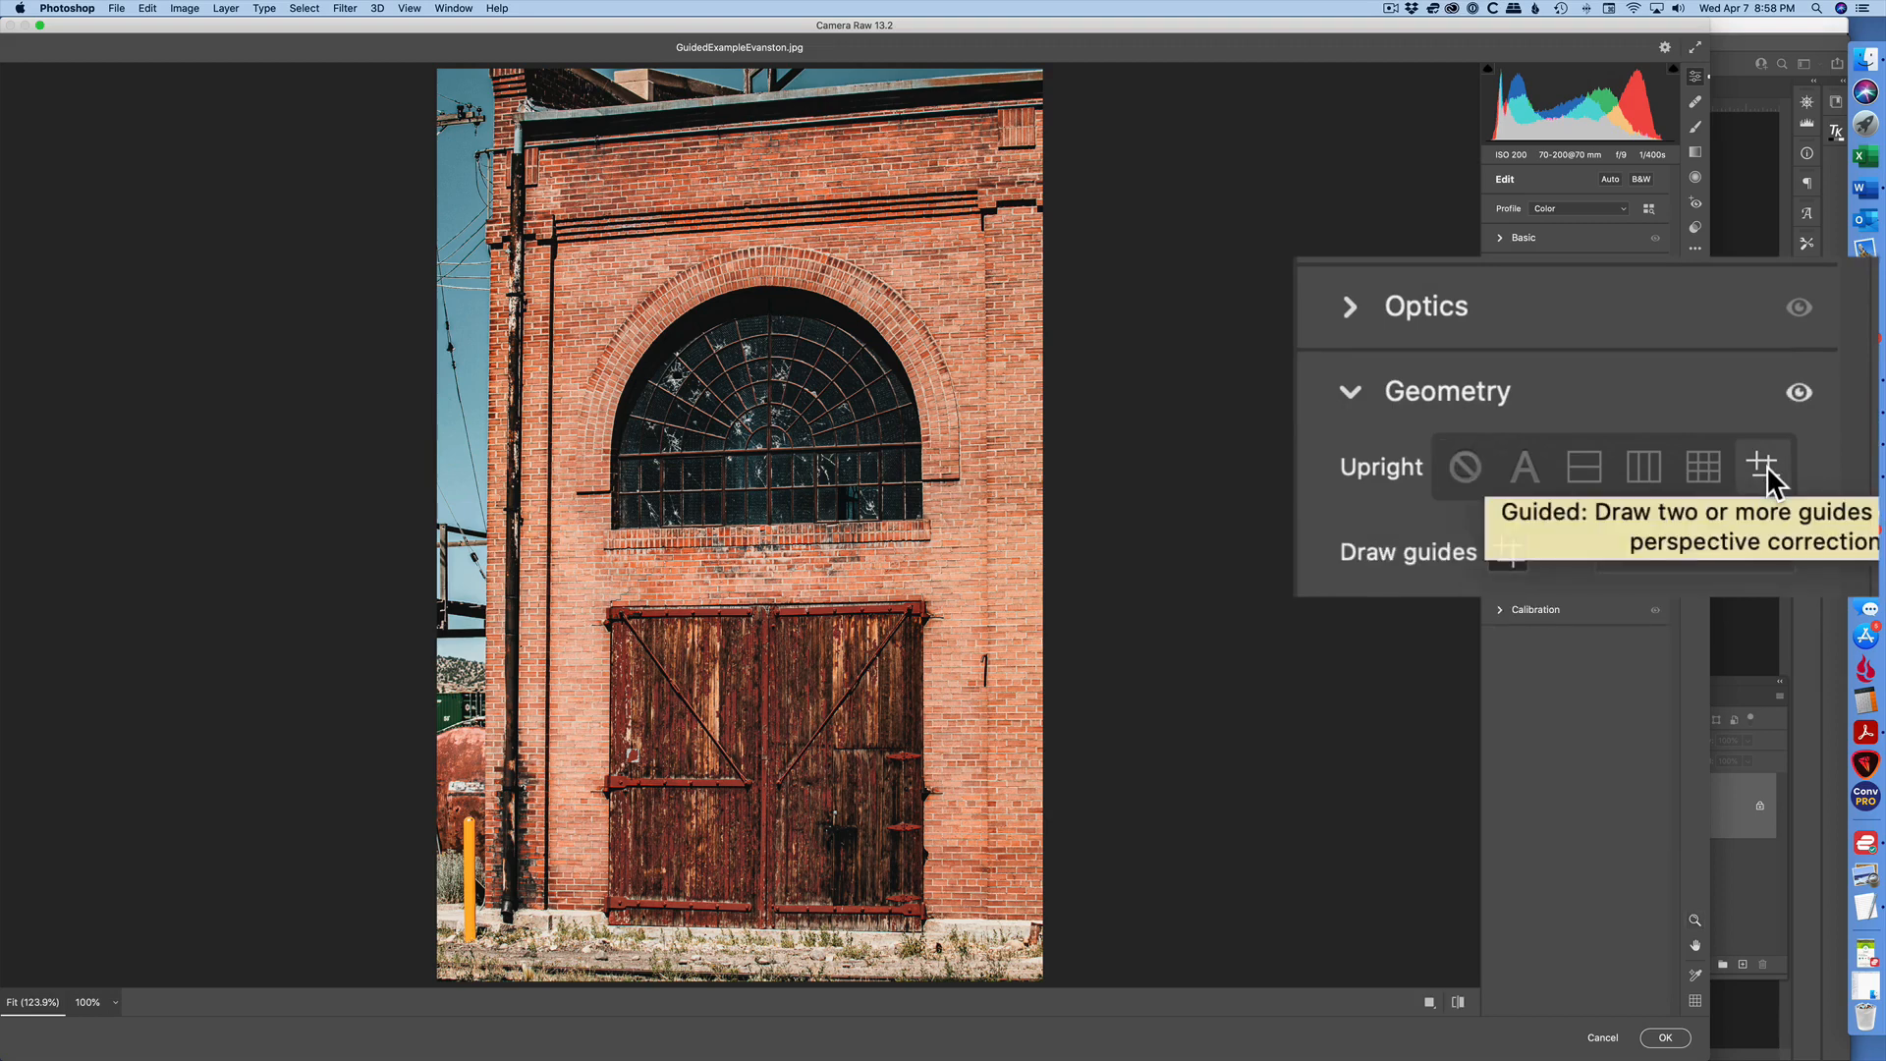
left_click_drag(485, 904, 492, 300)
left_click_drag(987, 916, 988, 269)
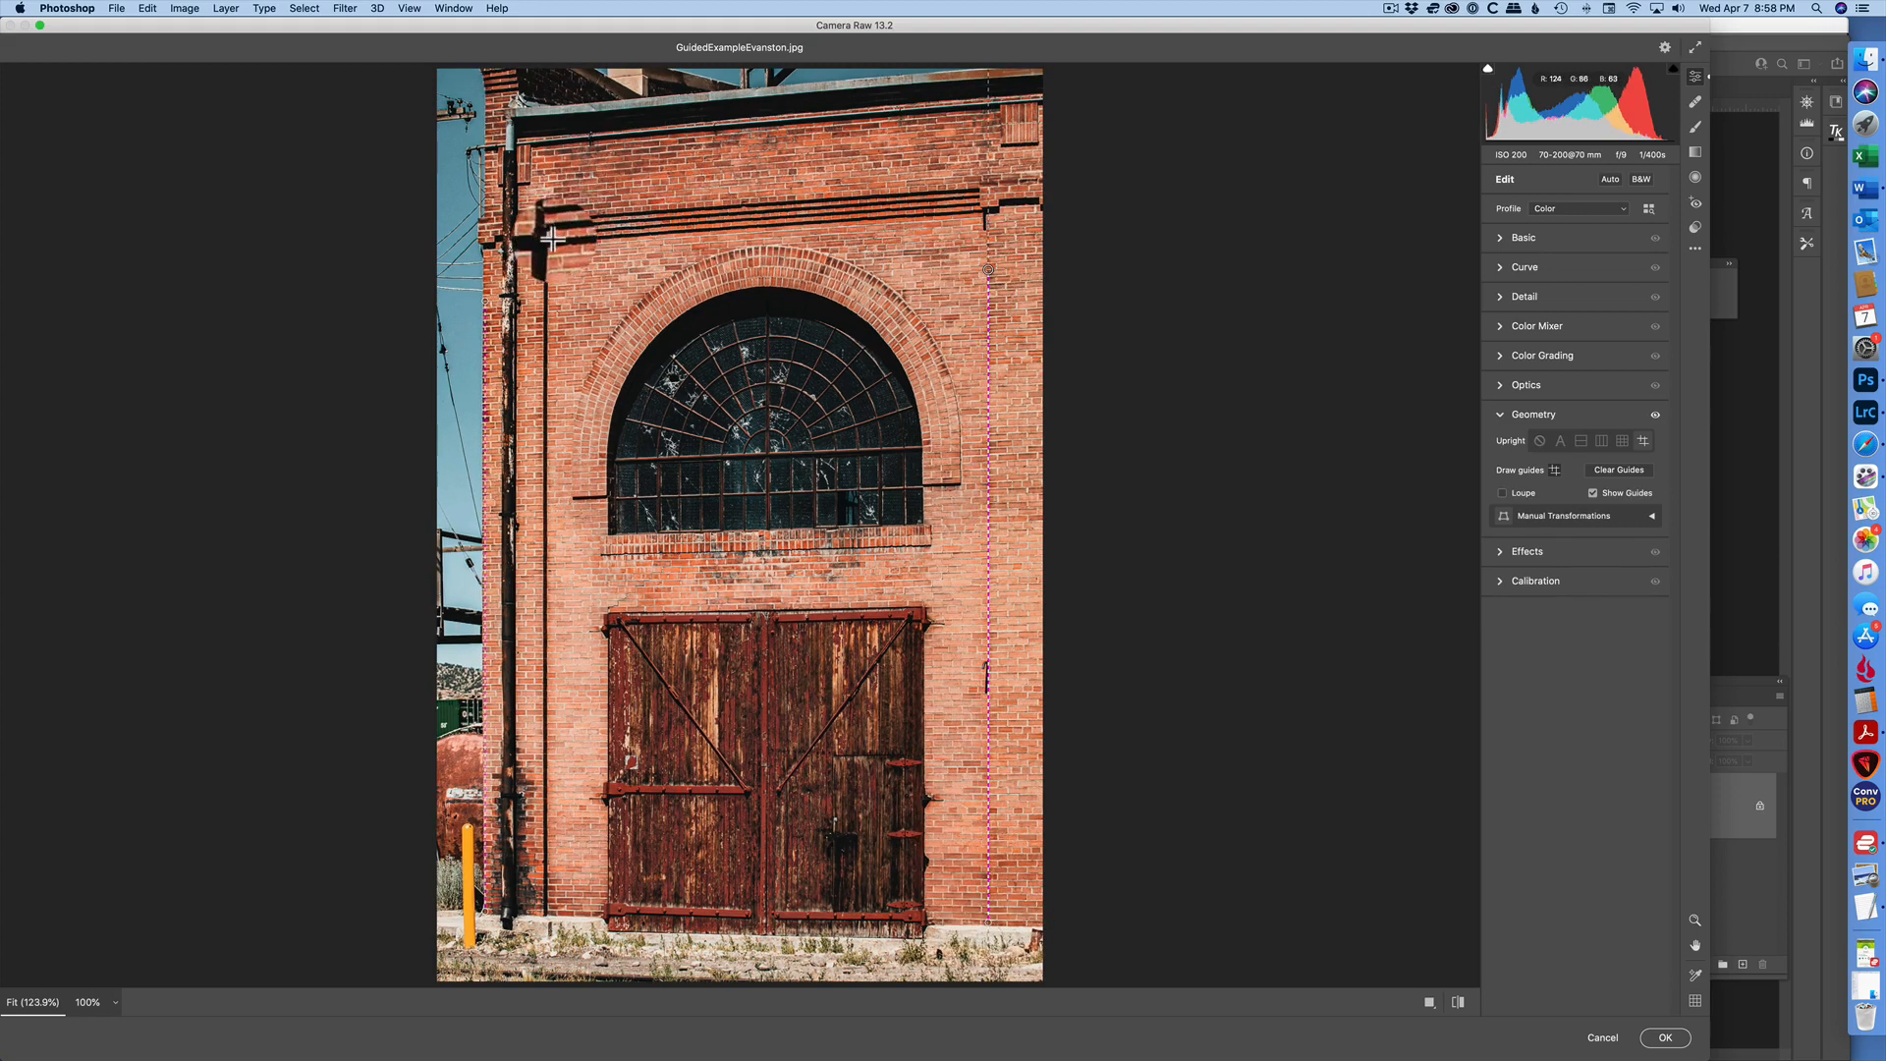
- Draw horizontal guides along the brick ledge above the arched window and the foundation line below the doors, and apply the filter
left_click_drag(553, 211, 1016, 210)
left_click_drag(688, 957, 688, 957)
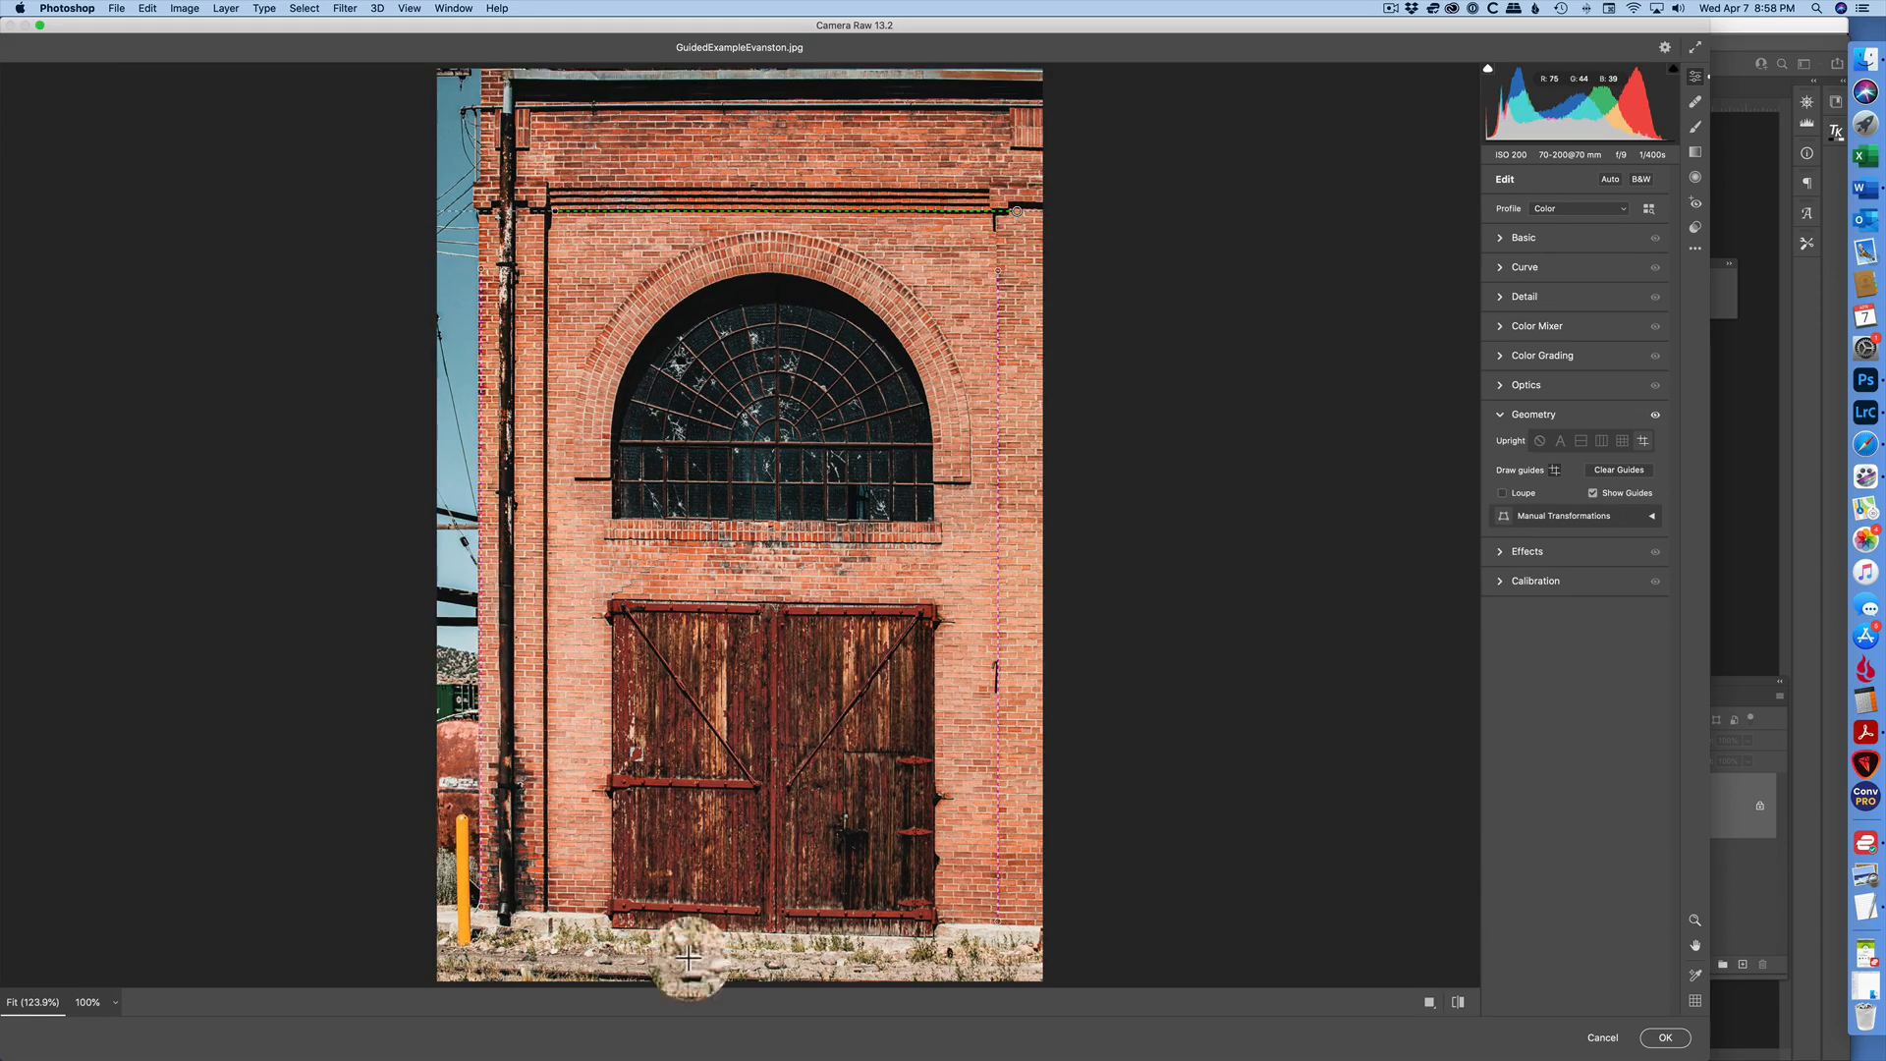
left_click_drag(549, 912, 987, 923)
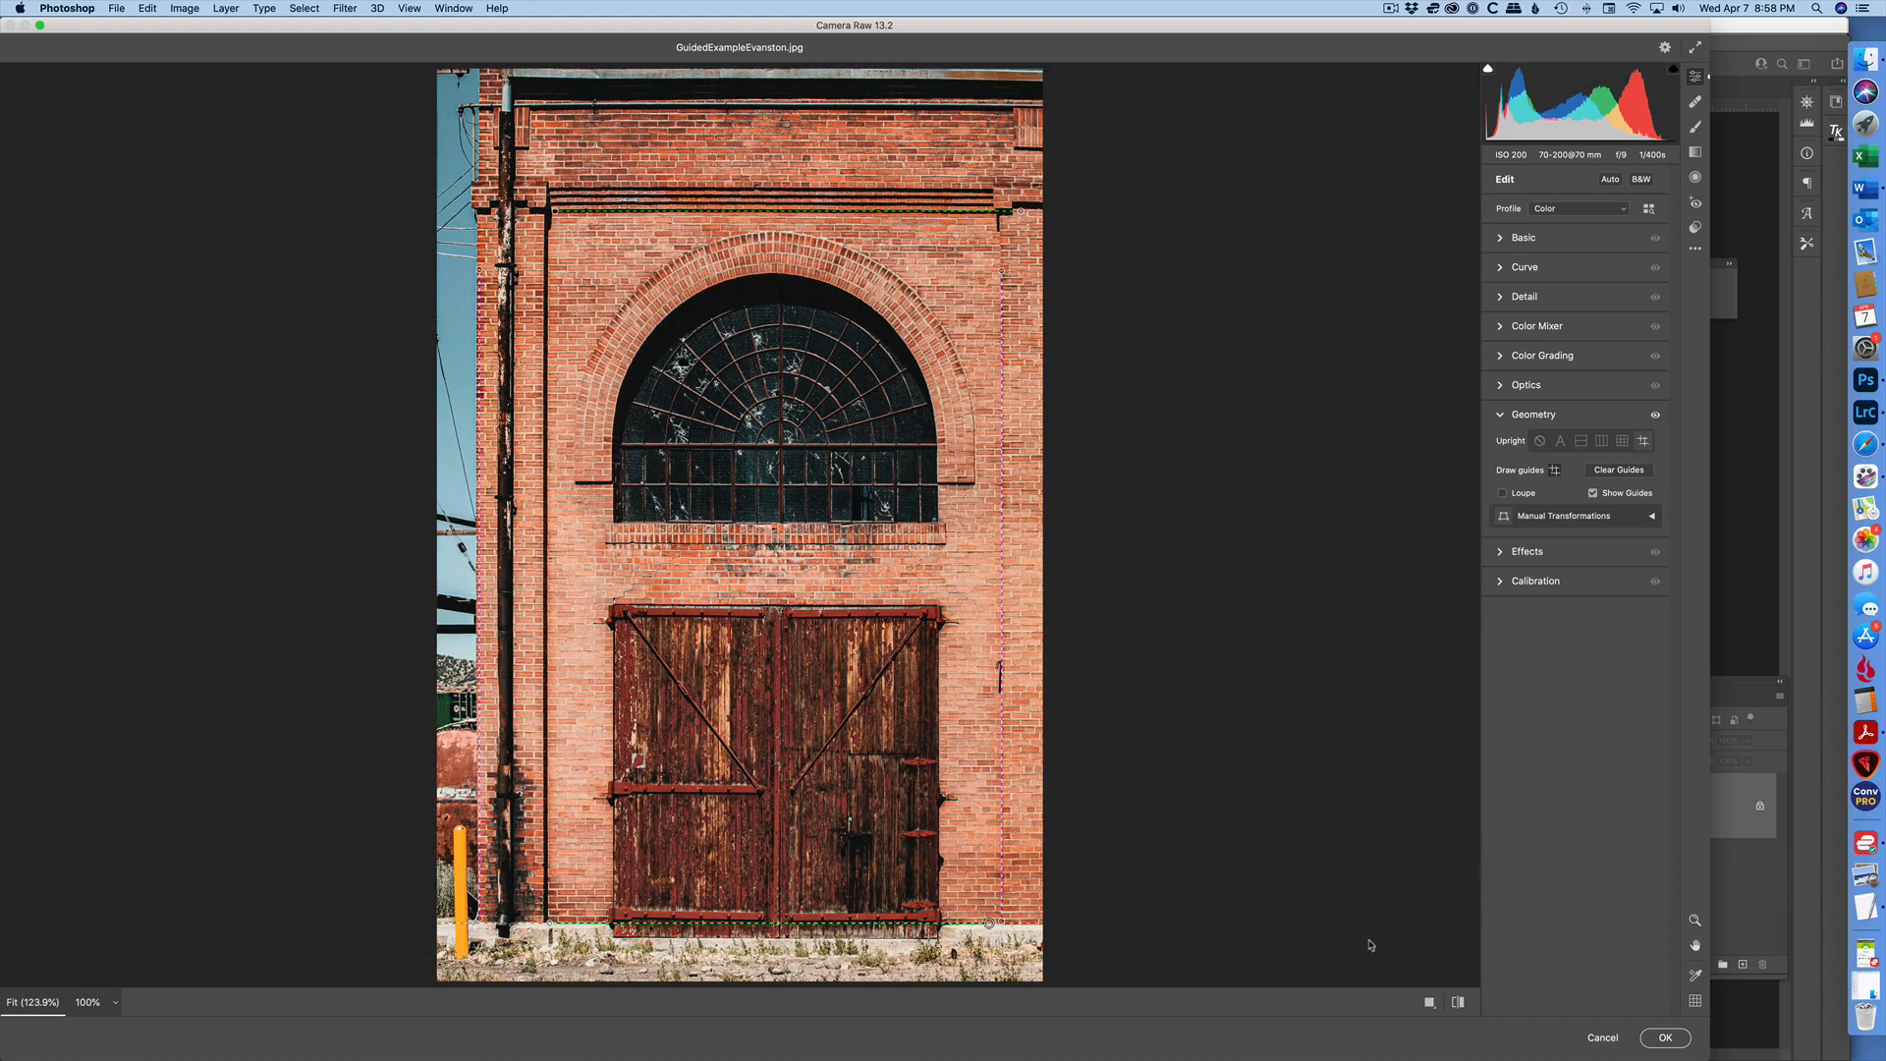
left_click(1664, 1037)
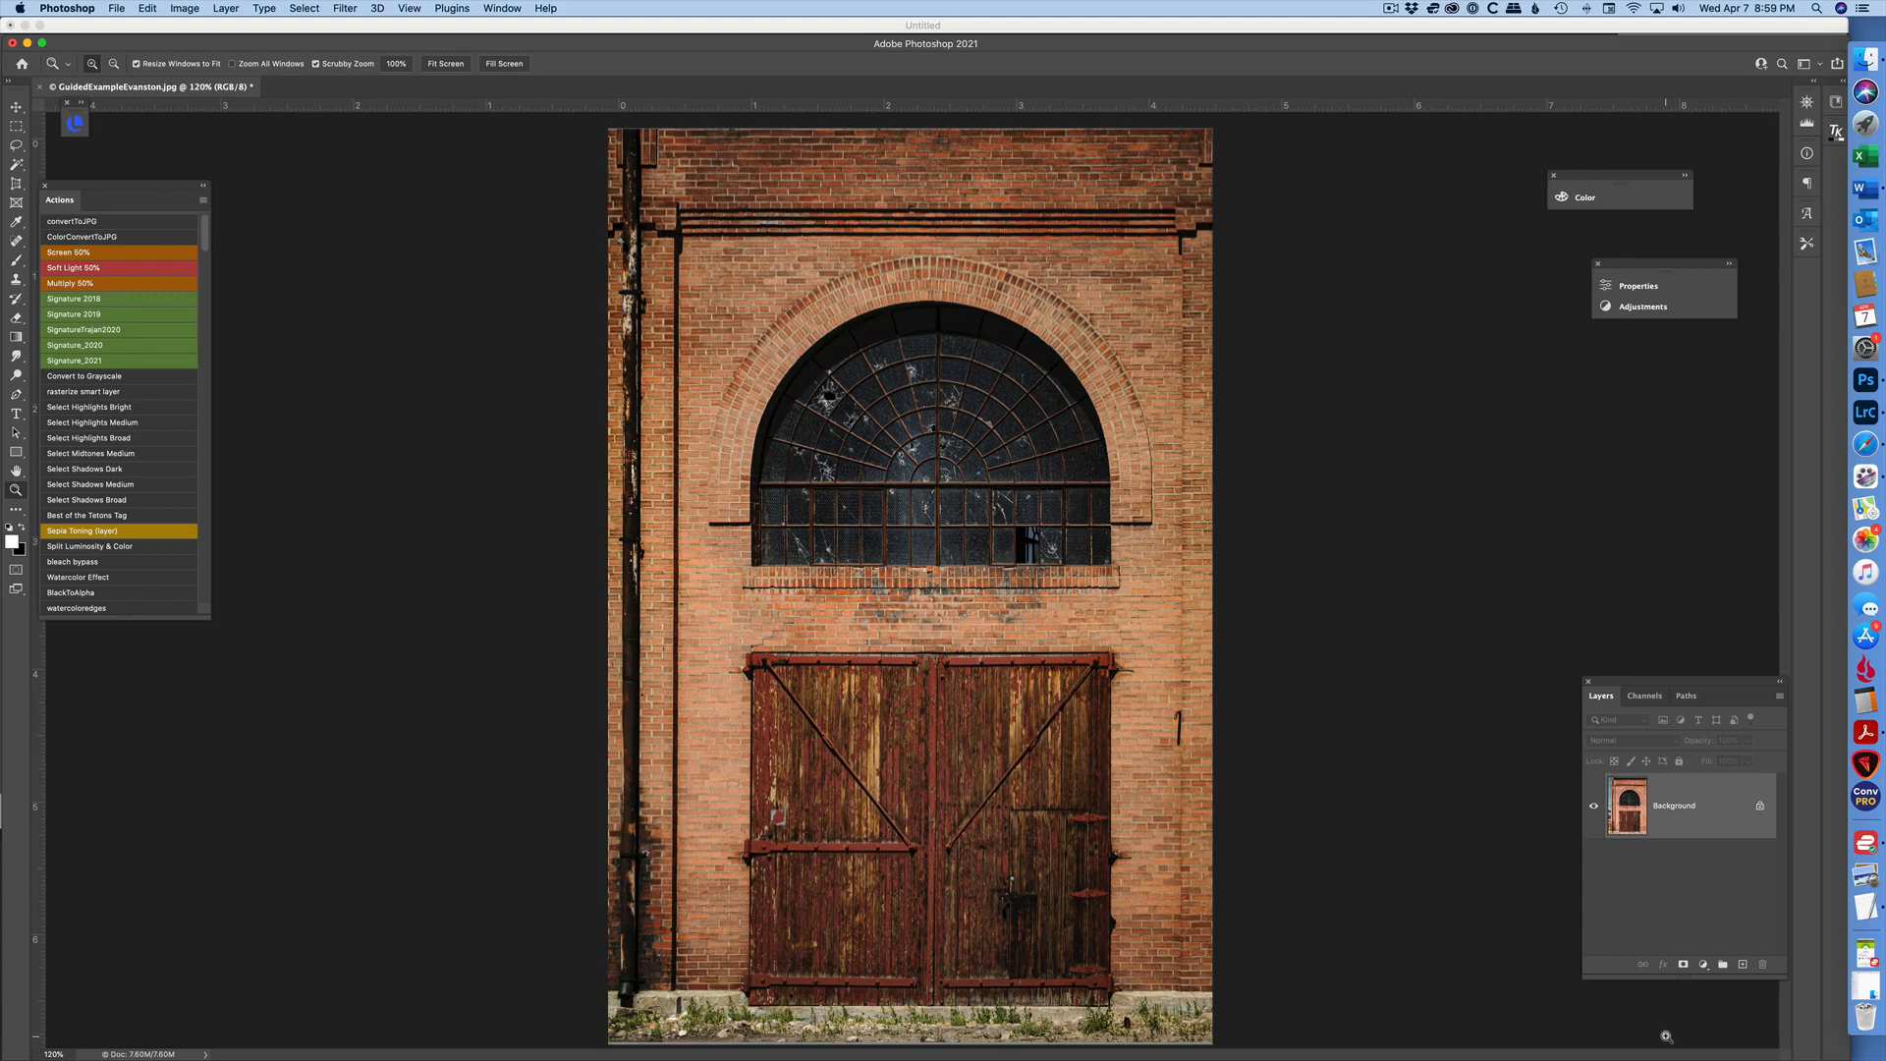
key("super+z")
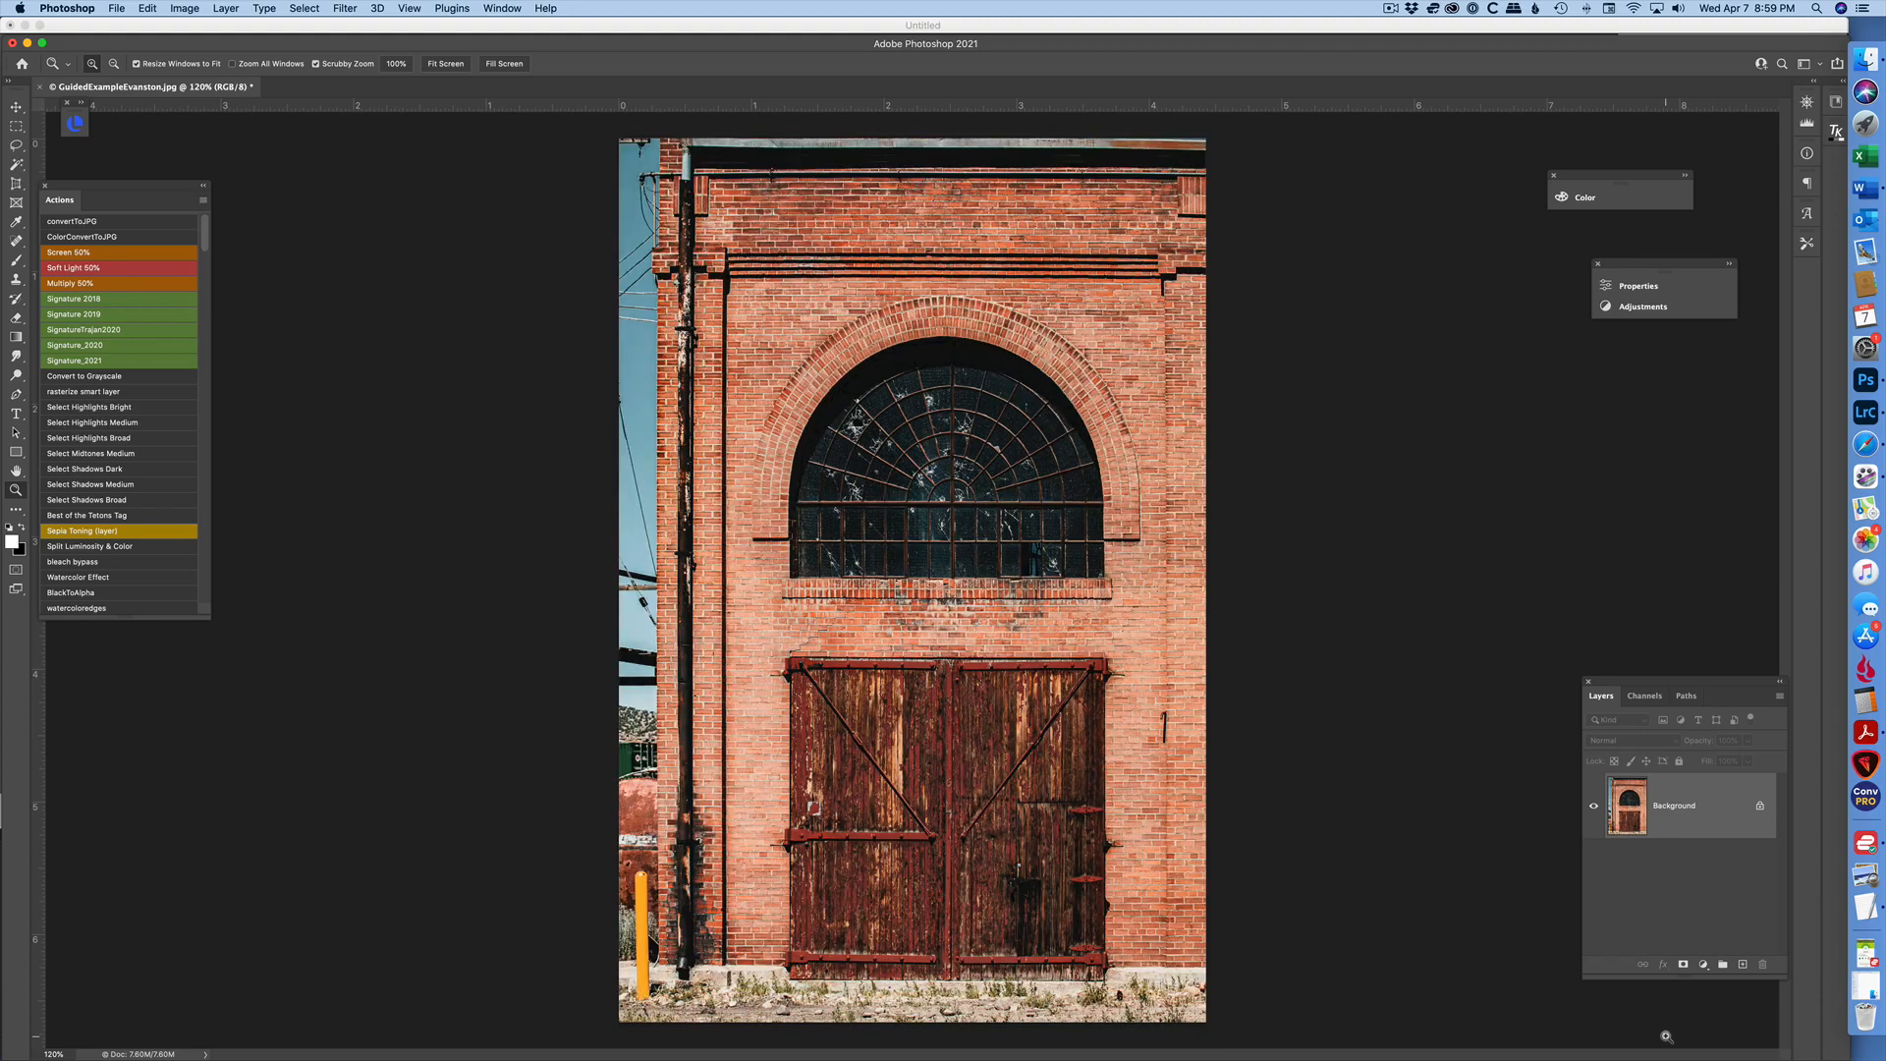